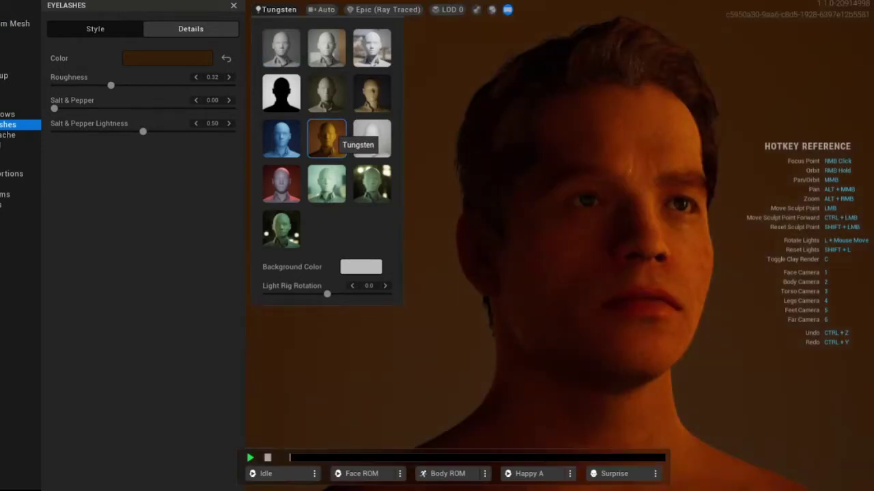
Preview the character under the Split, Fireside, Red Lantern, Indoor, Outdoor and Underpass Night lighting presets.
{"action": "left_click", "coordinate": [327, 94]}
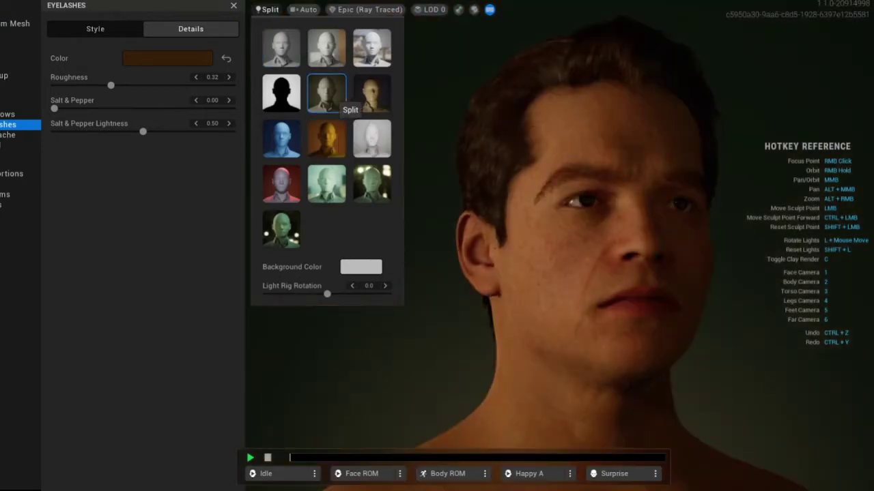
{"action": "left_click", "coordinate": [372, 95]}
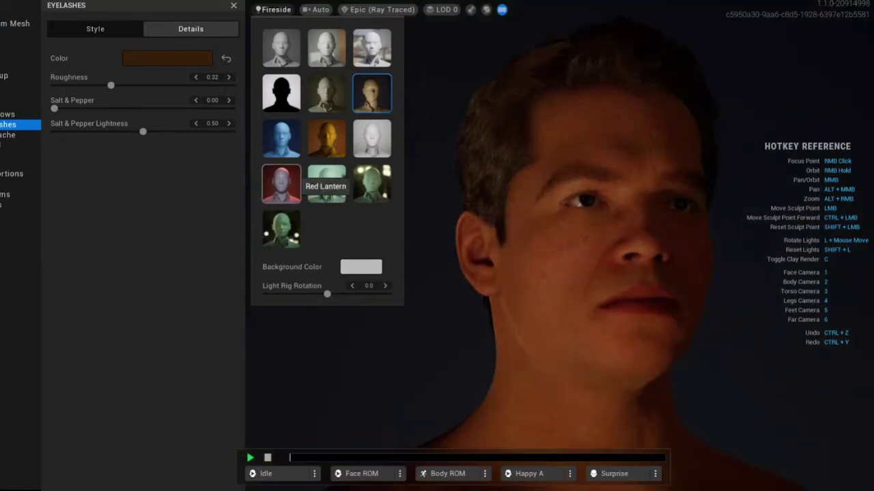
{"action": "left_click", "coordinate": [294, 181]}
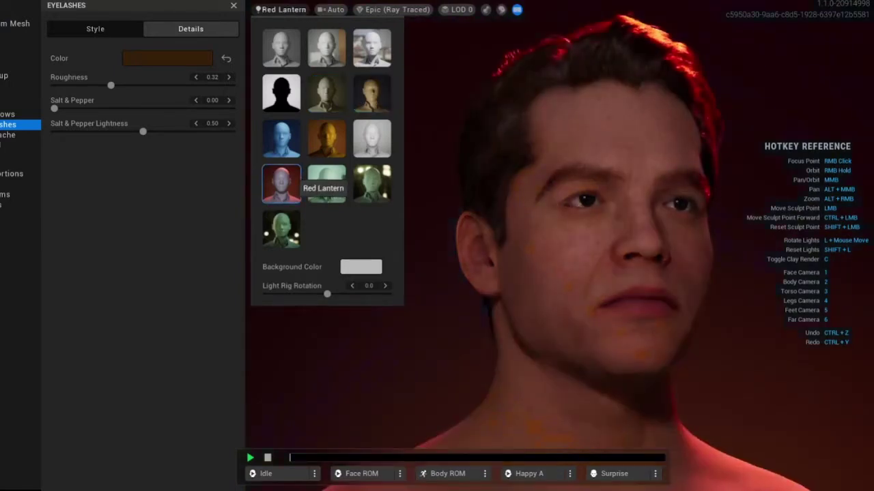
{"action": "left_click", "coordinate": [327, 53]}
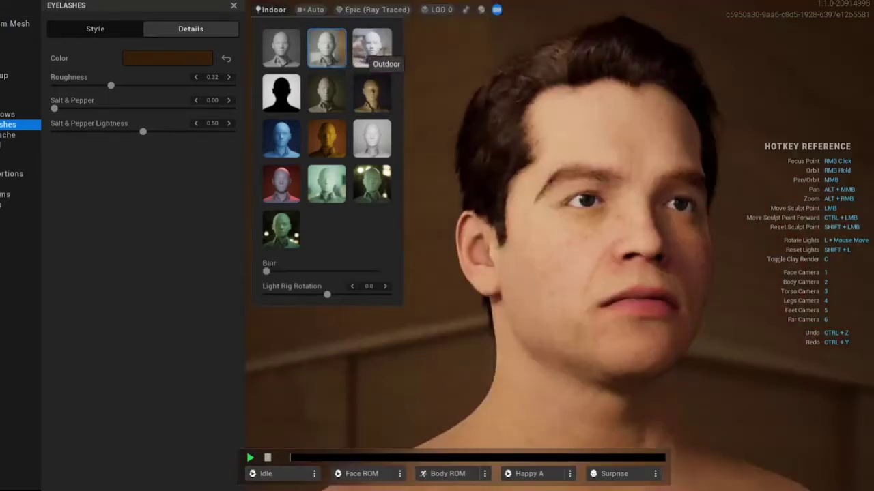
{"action": "left_click", "coordinate": [372, 50]}
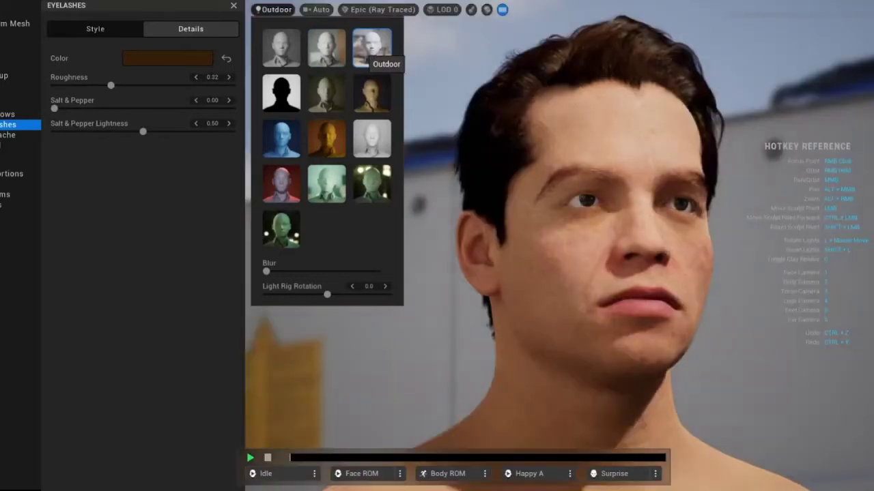
{"action": "left_click", "coordinate": [372, 94]}
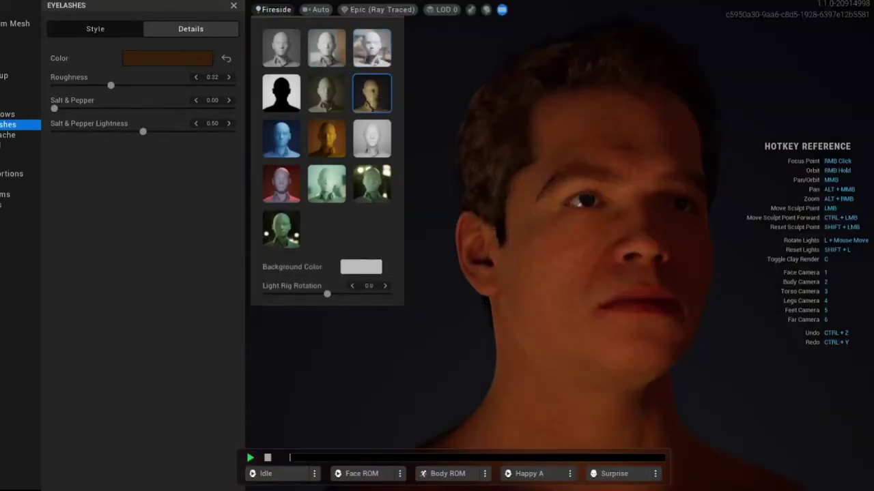
{"action": "left_click", "coordinate": [372, 184]}
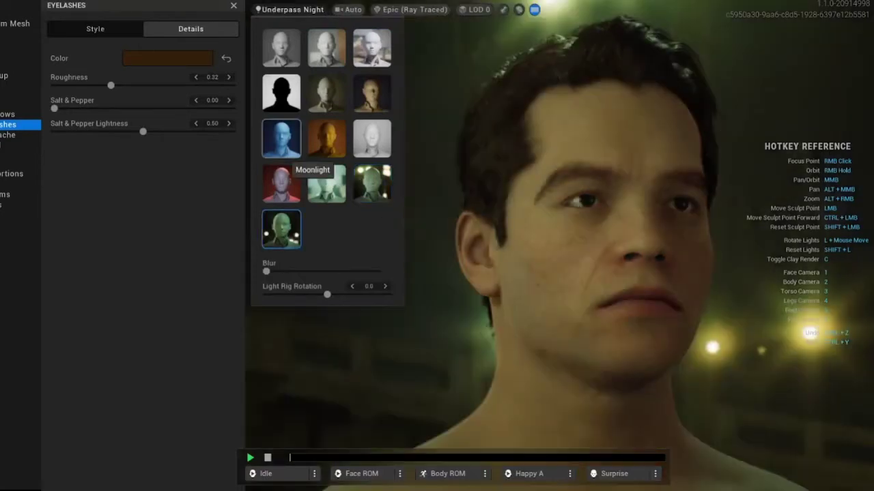
Apply the Studio lighting preset and frame the face from the front in close-up.
{"action": "left_click", "coordinate": [281, 48]}
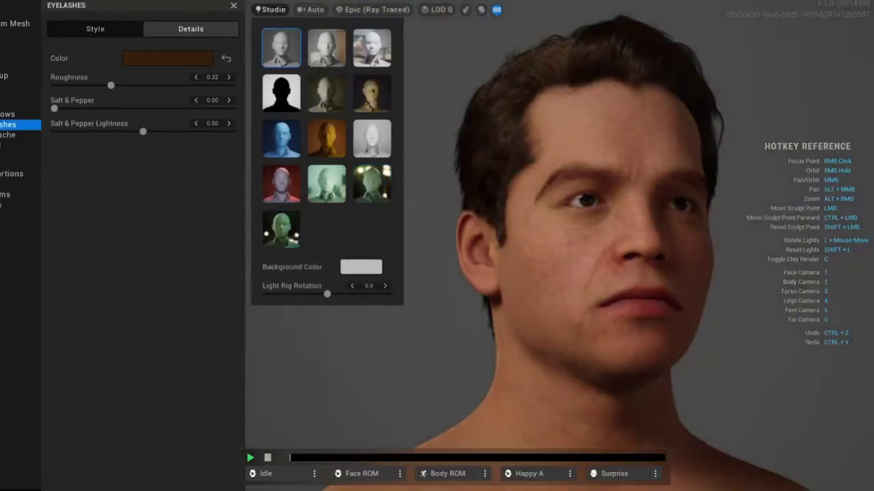
{"action": "key", "text": "1"}
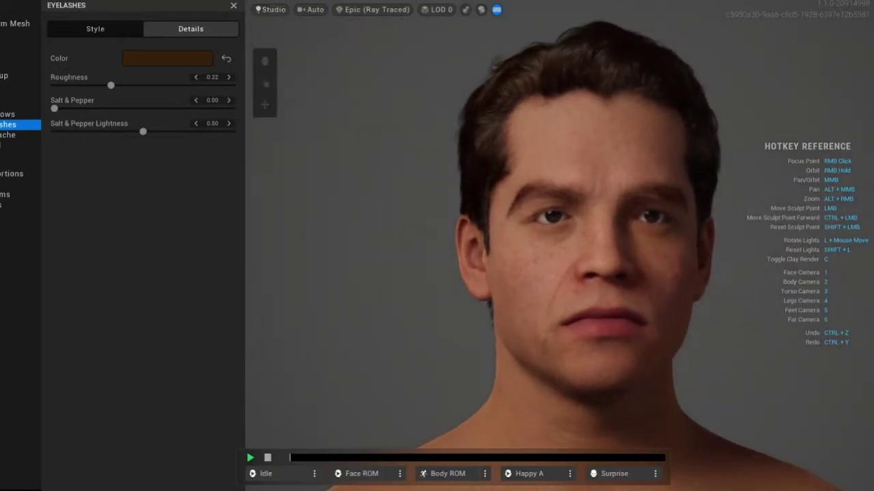
{"action": "scroll", "coordinate": [559, 246], "scroll_direction": "down", "scroll_amount": 3}
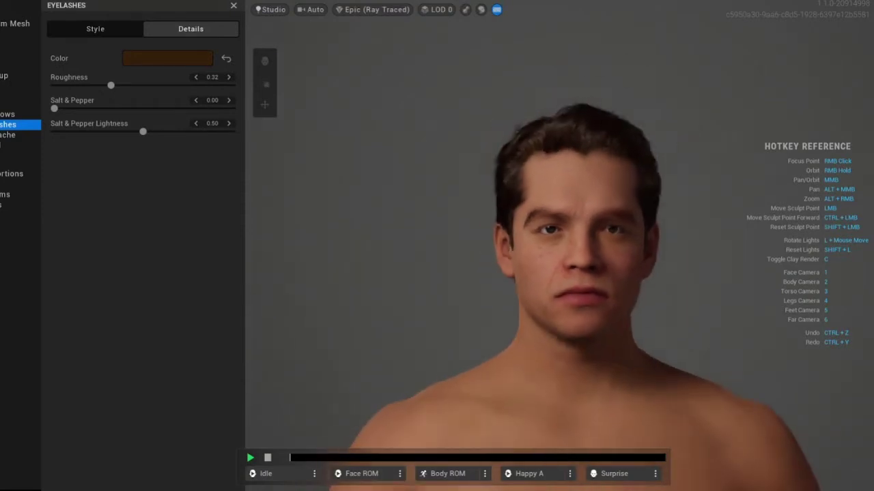
{"action": "scroll", "coordinate": [559, 246], "scroll_direction": "up", "scroll_amount": 4}
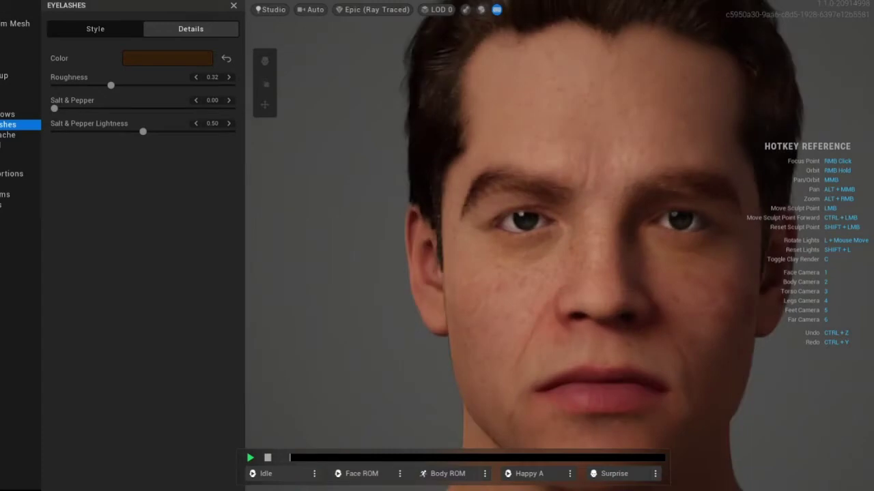
Fine-tune the iris saturation of both eyes to 0.11 while checking the head from all around.
{"action": "left_click", "coordinate": [20, 55]}
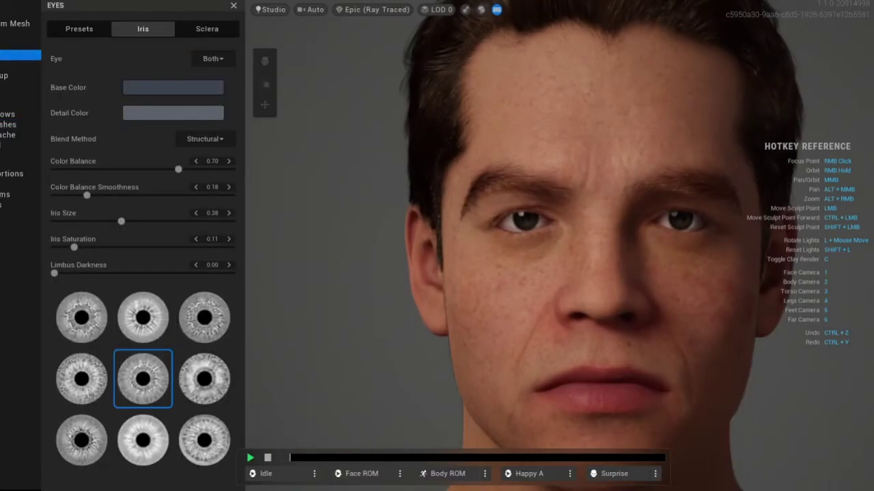
{"action": "left_click_drag", "start_coordinate": [74, 247], "coordinate": [91, 247]}
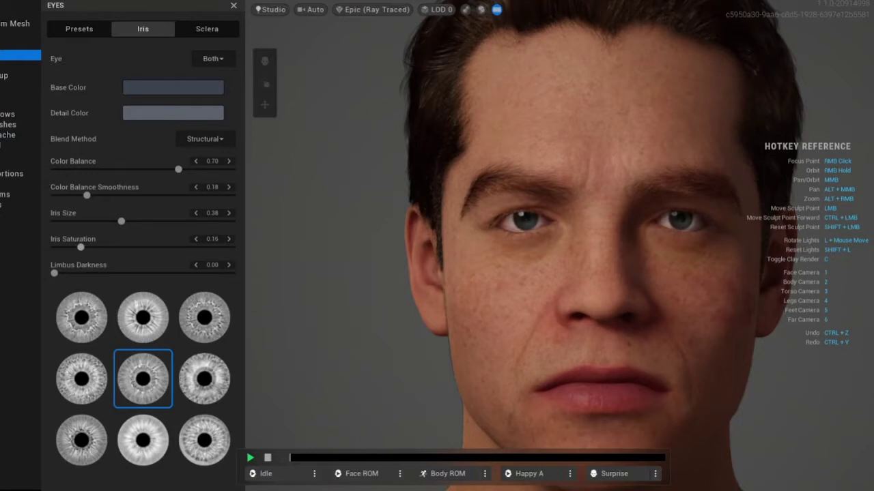
{"action": "scroll", "coordinate": [559, 245], "scroll_direction": "down", "scroll_amount": 3}
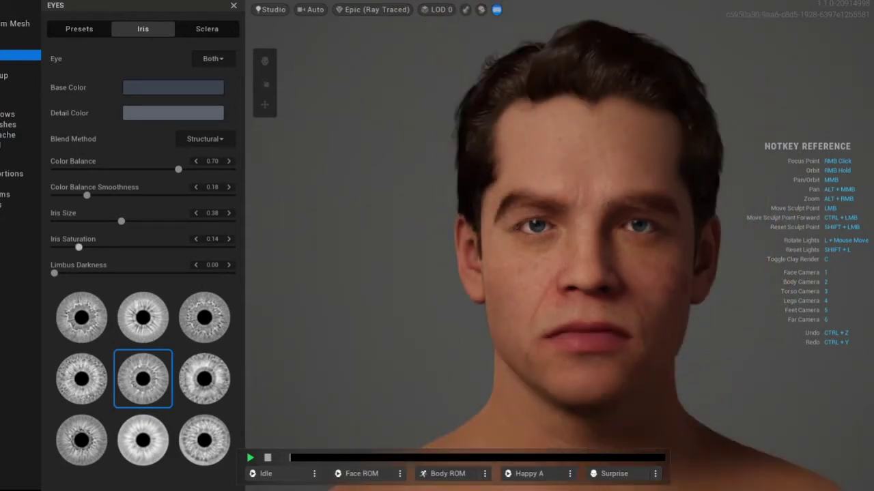
{"action": "scroll", "coordinate": [559, 246], "scroll_direction": "down", "scroll_amount": 2}
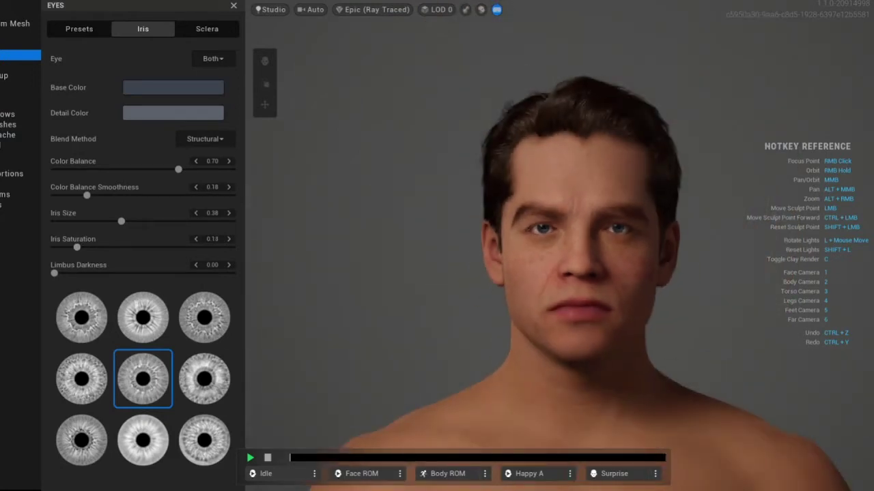
{"action": "right_click_drag", "start_coordinate": [559, 246], "coordinate": [806, 246]}
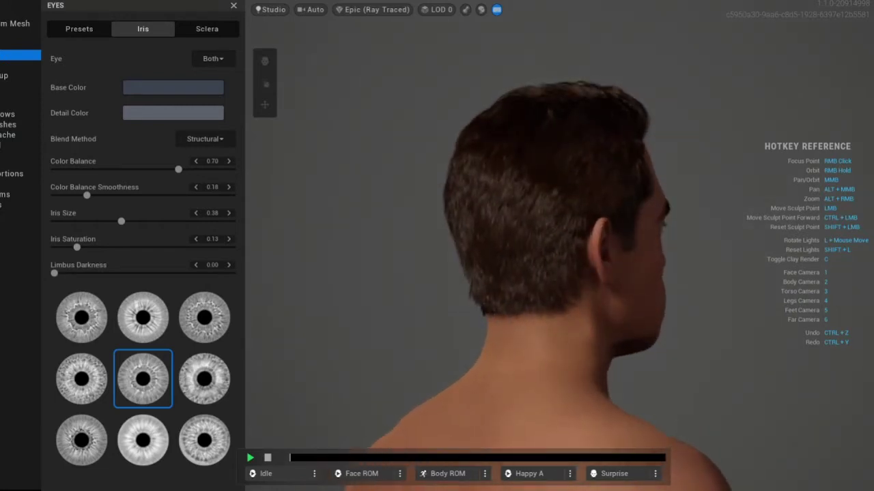
{"action": "right_click_drag", "start_coordinate": [560, 246], "coordinate": [867, 246]}
{"action": "right_click_drag", "start_coordinate": [519, 246], "coordinate": [558, 246]}
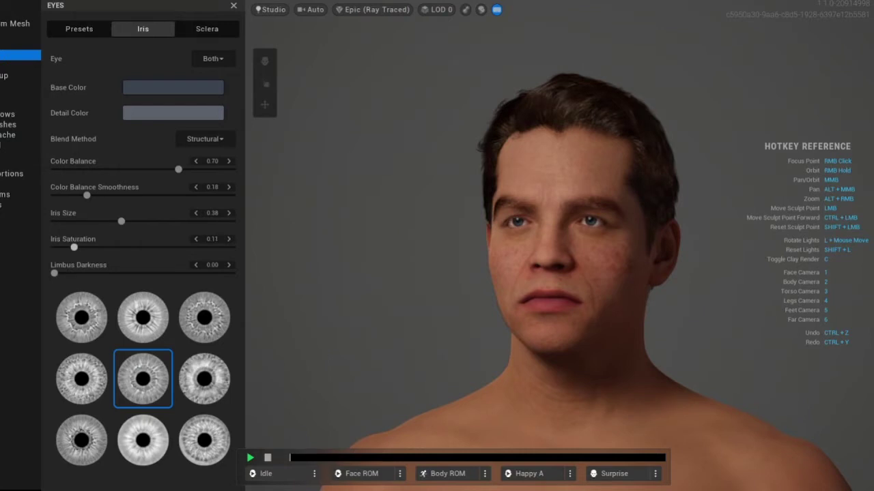
{"action": "scroll", "coordinate": [560, 246], "scroll_direction": "up", "scroll_amount": 2}
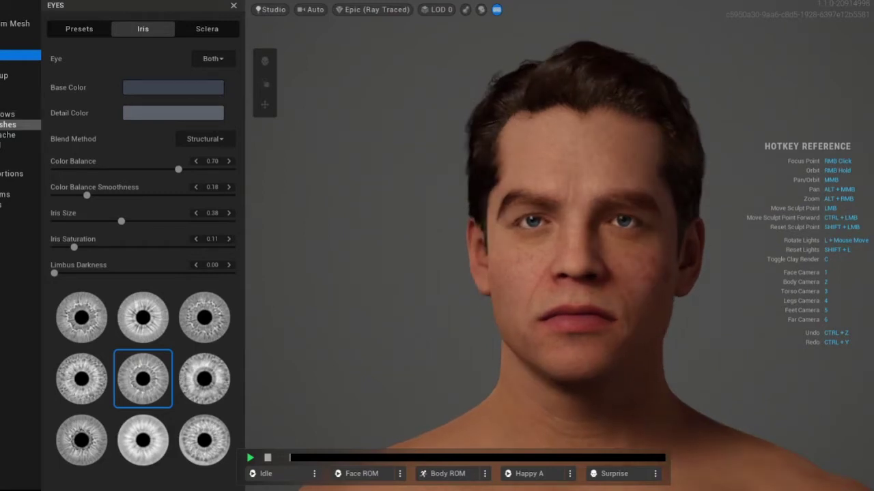
Give the character the middle eyebrow style of the third row, next to Medium Messy Eyebrows.
{"action": "left_click", "coordinate": [19, 114]}
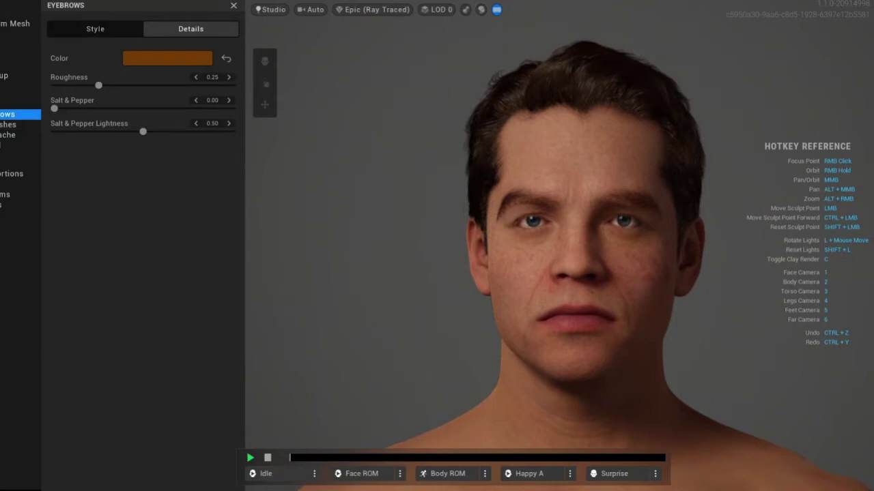
{"action": "left_click", "coordinate": [95, 28]}
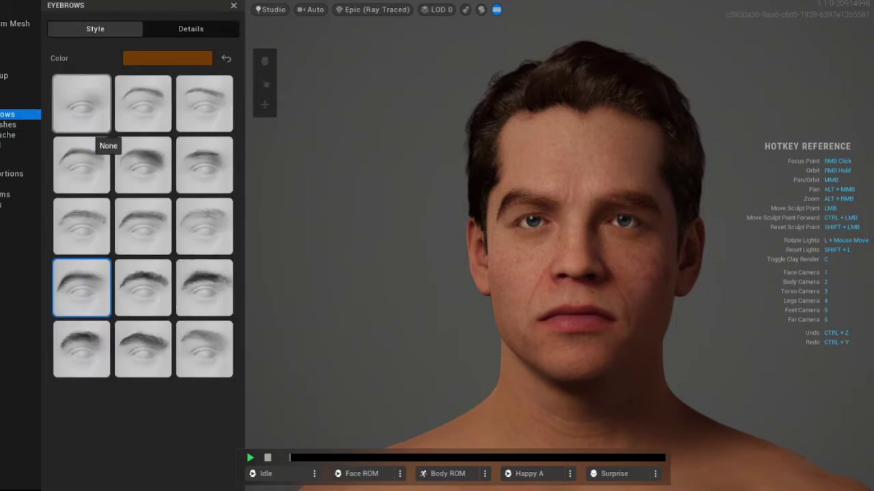
{"action": "left_click", "coordinate": [142, 174]}
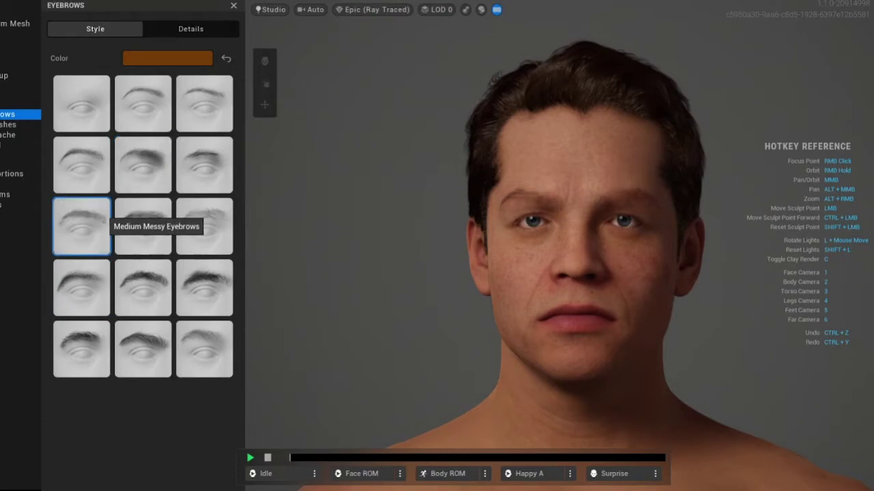
{"action": "left_click", "coordinate": [138, 223]}
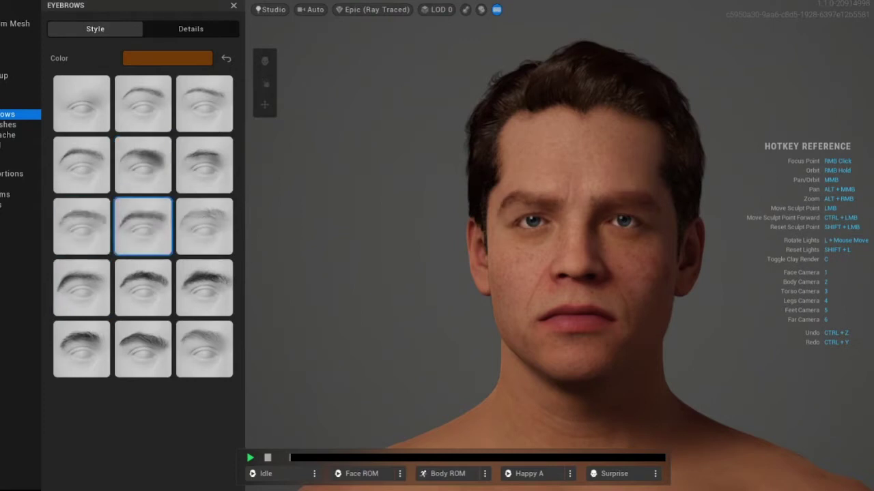
Try the Medium Scraggly, Dense, Unruly, Wide, Swept and Fine eyebrow styles on the character in three-quarter view.
{"action": "right_click_drag", "start_coordinate": [560, 245], "coordinate": [635, 246]}
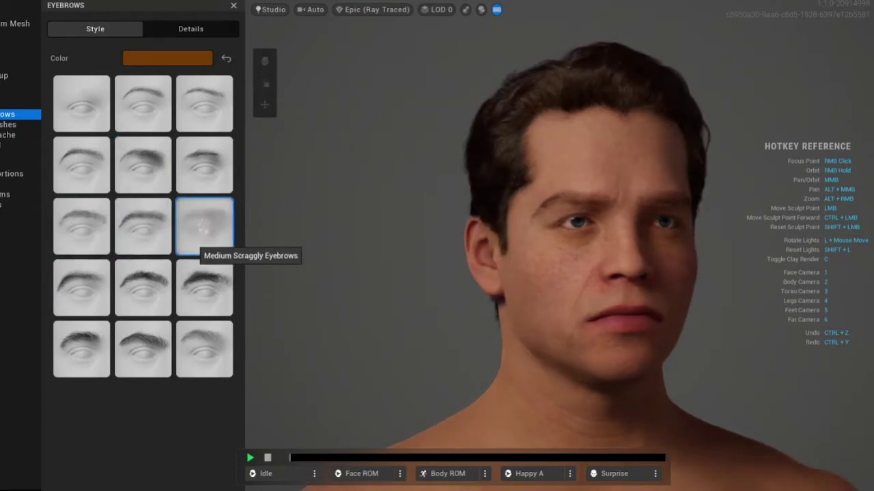
{"action": "left_click", "coordinate": [205, 232]}
{"action": "left_click", "coordinate": [85, 280]}
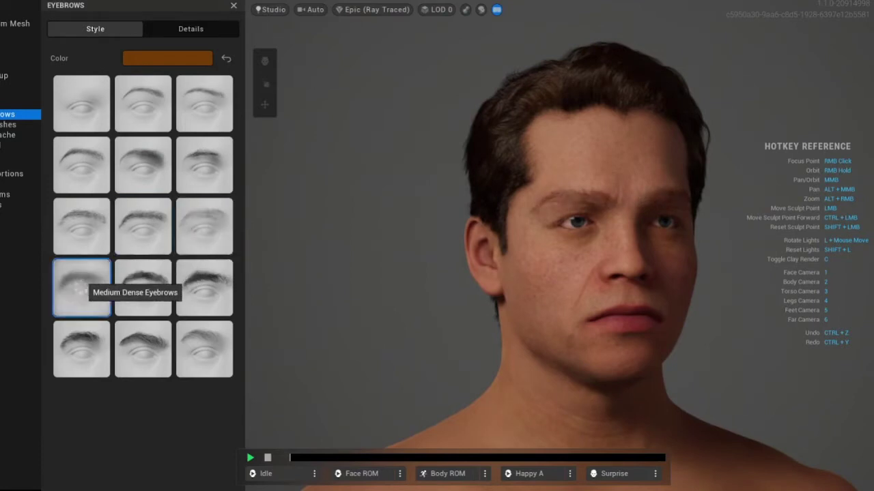
{"action": "left_click", "coordinate": [139, 290]}
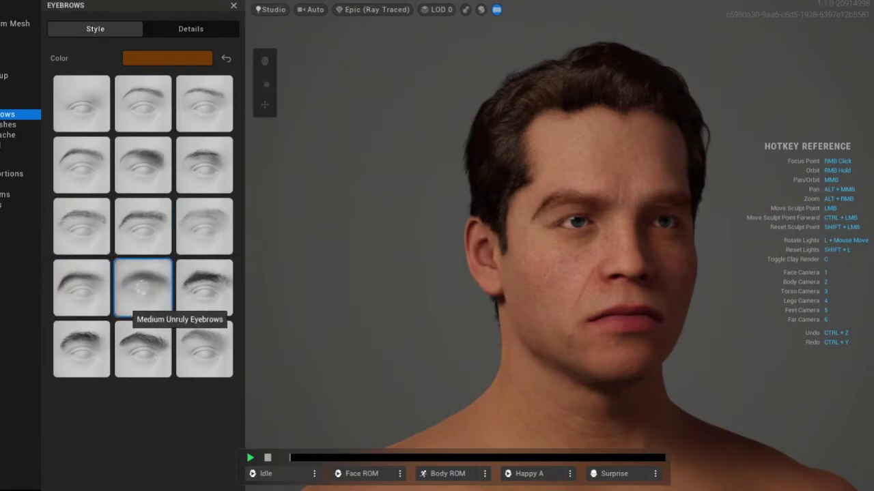
{"action": "left_click", "coordinate": [205, 286]}
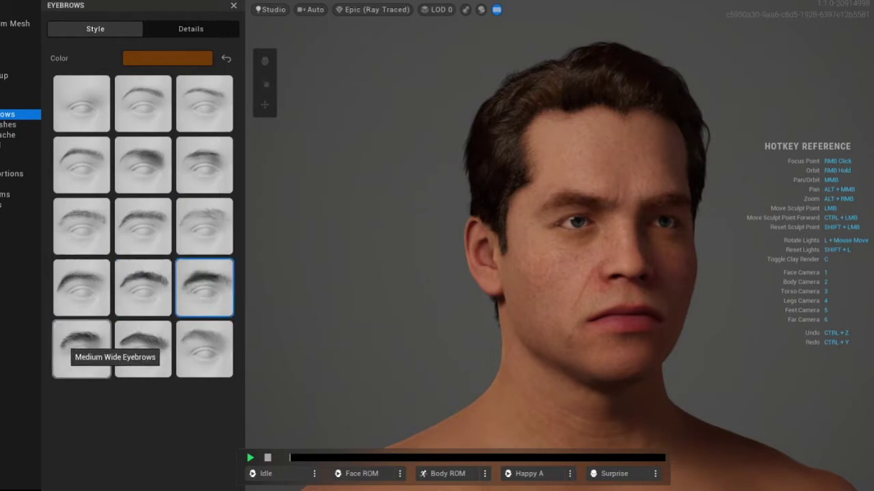
{"action": "left_click", "coordinate": [81, 344]}
{"action": "left_click", "coordinate": [143, 347]}
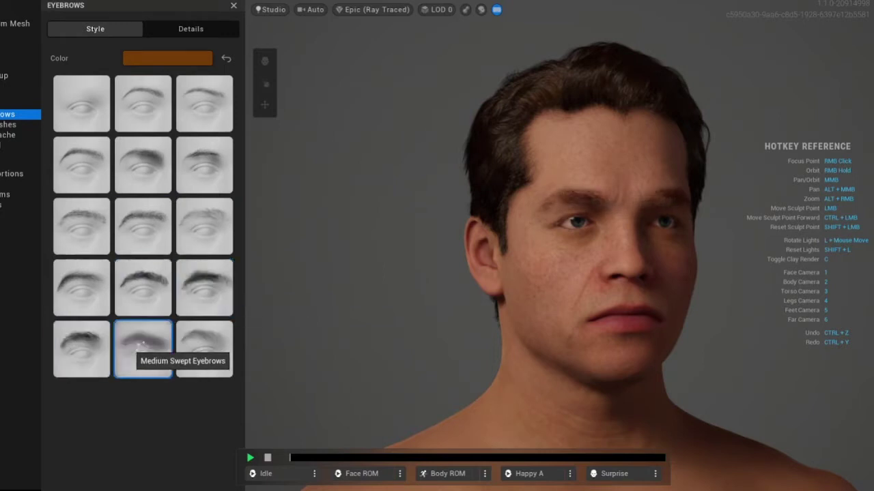
{"action": "left_click", "coordinate": [204, 348]}
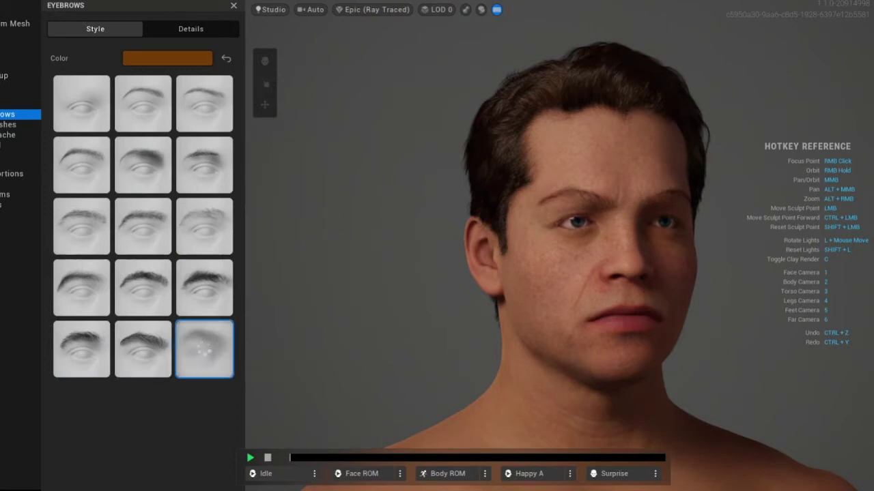
Compare the Medium Unruly, Messy, Scraggly, Fine, Swept and Wide eyebrow styles again from the front.
{"action": "left_click", "coordinate": [144, 288]}
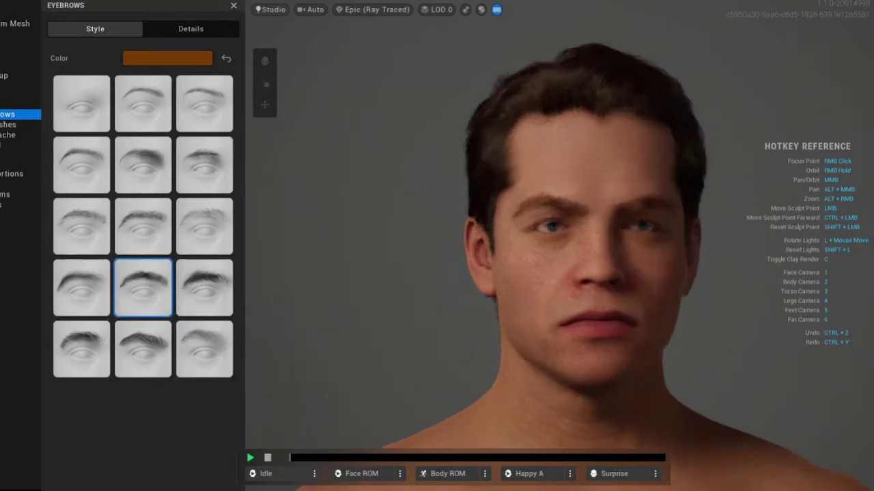
{"action": "left_click", "coordinate": [143, 230]}
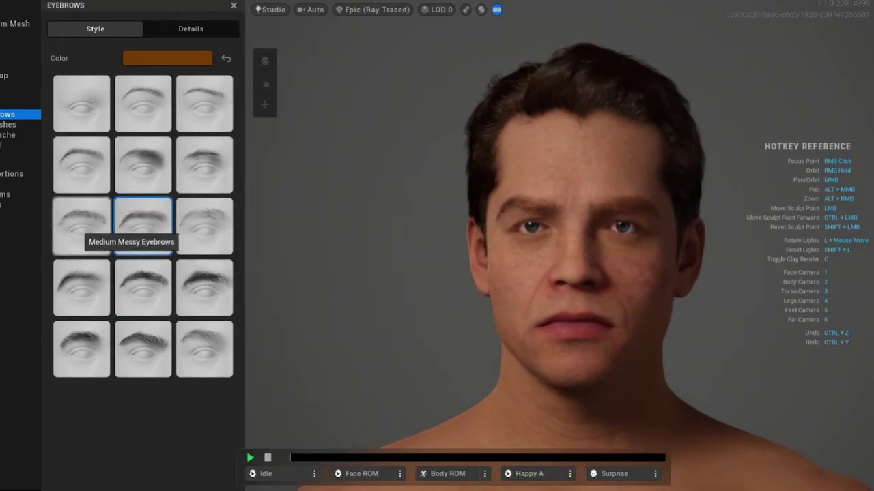
{"action": "left_click", "coordinate": [81, 225]}
{"action": "left_click", "coordinate": [204, 239]}
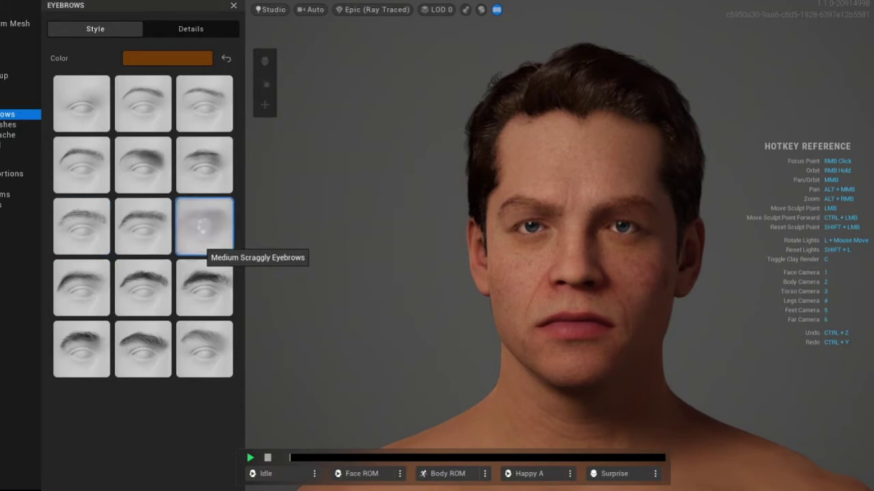
{"action": "left_click", "coordinate": [204, 348]}
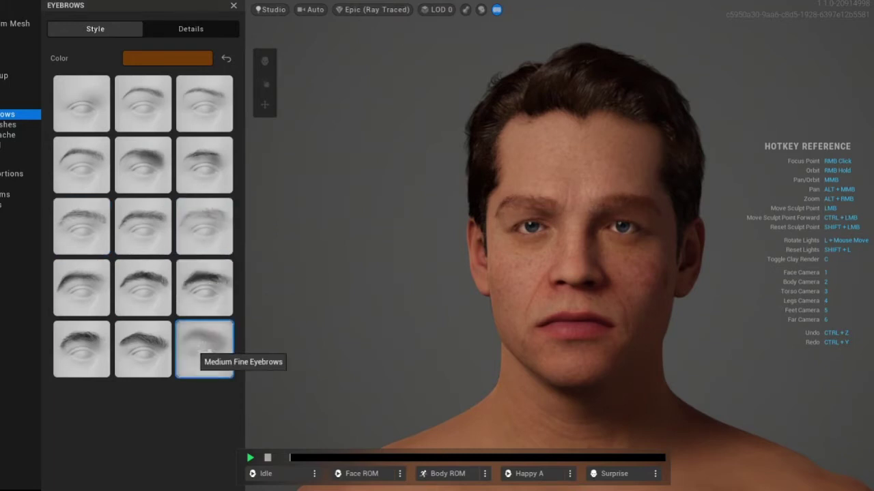
{"action": "left_click", "coordinate": [143, 348]}
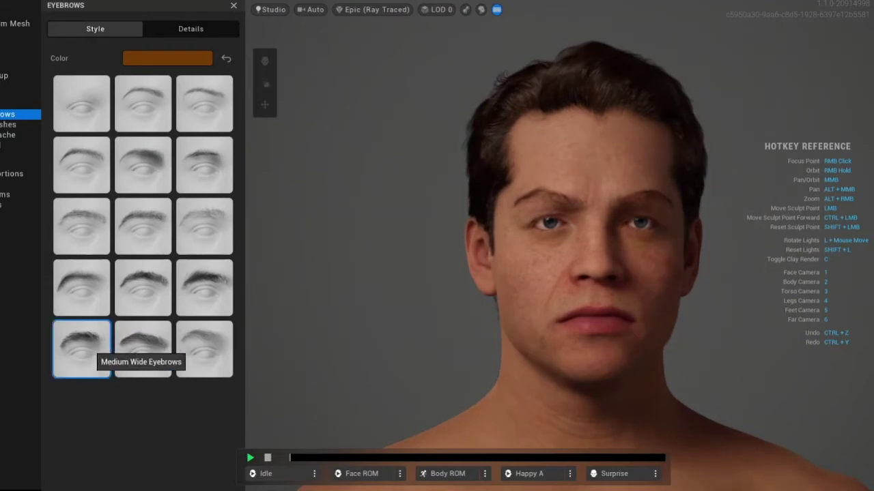
{"action": "left_click", "coordinate": [88, 348]}
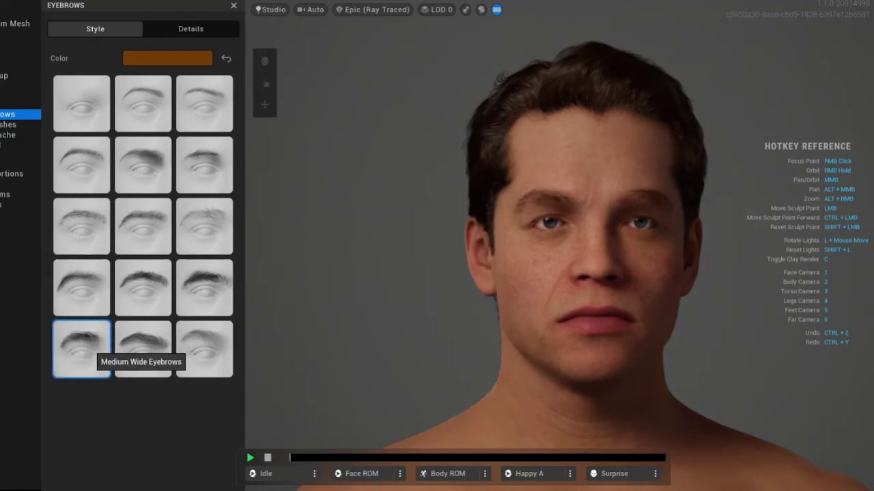
Replace the Medium Wide Eyebrows with the style between Medium Messy and Medium Scraggly Eyebrows.
{"action": "mouse_move", "coordinate": [560, 245]}
{"action": "right_mouse_down"}
{"action": "mouse_move", "coordinate": [648, 245]}
{"action": "mouse_move", "coordinate": [559, 245]}
{"action": "right_mouse_up"}
{"action": "left_click", "coordinate": [148, 236]}
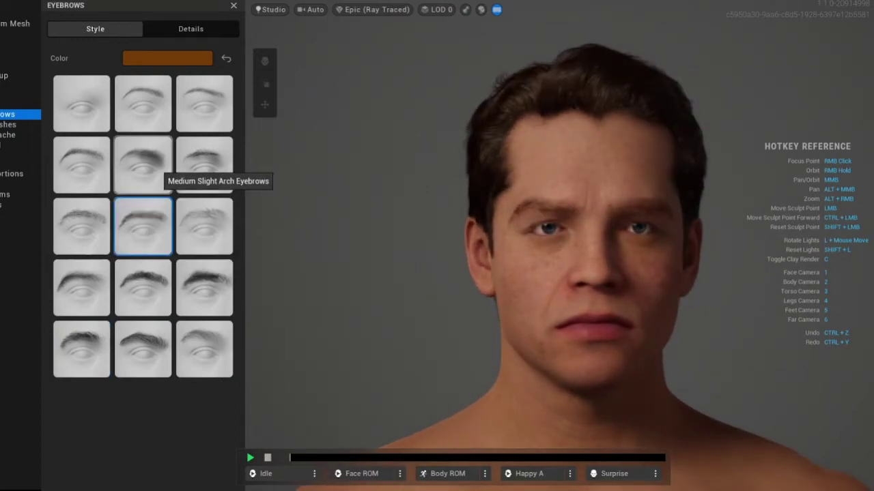
Compare the Medium Slight Arch, Medium Scraggly, Short Flat Thin and Medium Messy eyebrow styles, and return to the middle style of the third row.
{"action": "left_click", "coordinate": [154, 167]}
{"action": "left_click", "coordinate": [184, 208]}
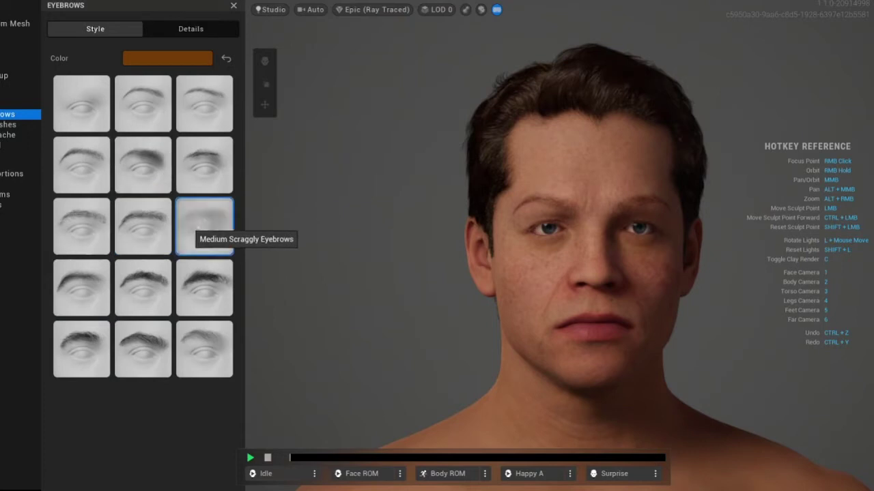
{"action": "left_click", "coordinate": [201, 183]}
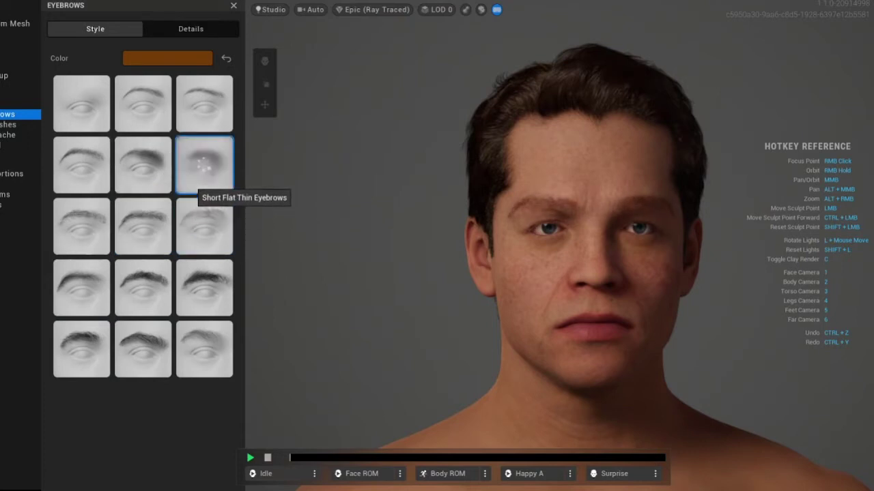
{"action": "left_click", "coordinate": [86, 229]}
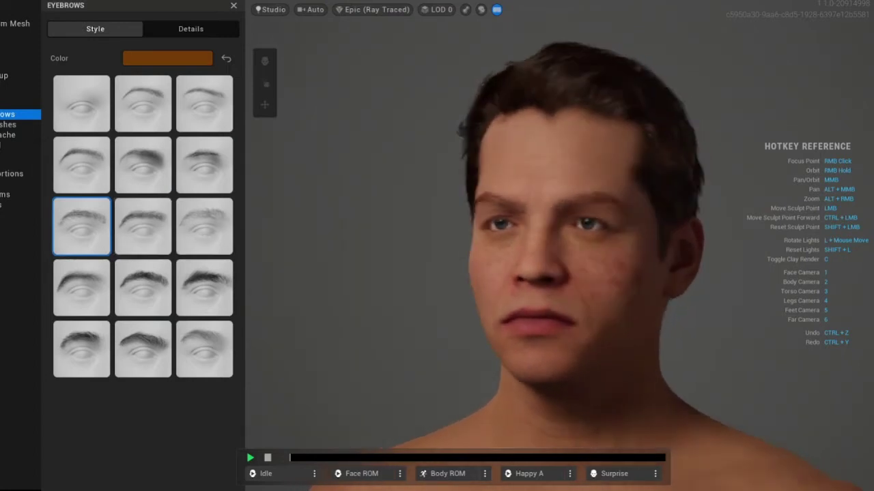
{"action": "left_click", "coordinate": [145, 233]}
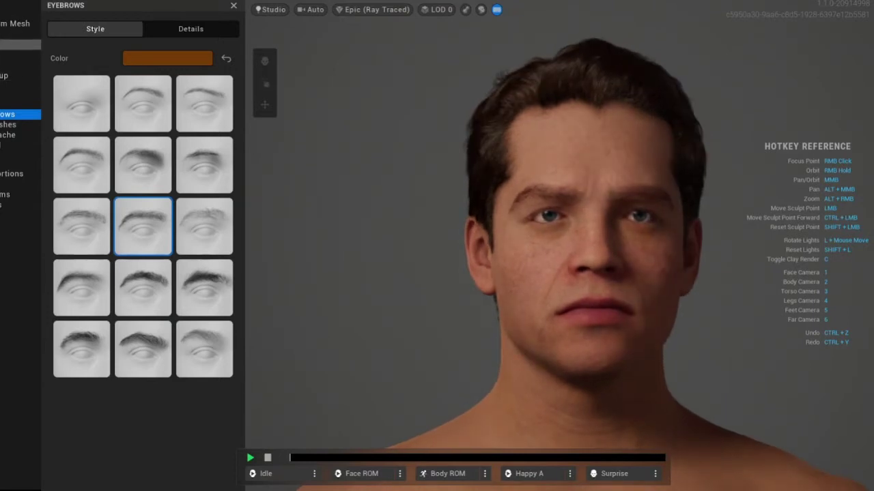
Try different skin texture values on the face from several angles and set the skin's Texture to 0.4654.
{"action": "left_click", "coordinate": [21, 44]}
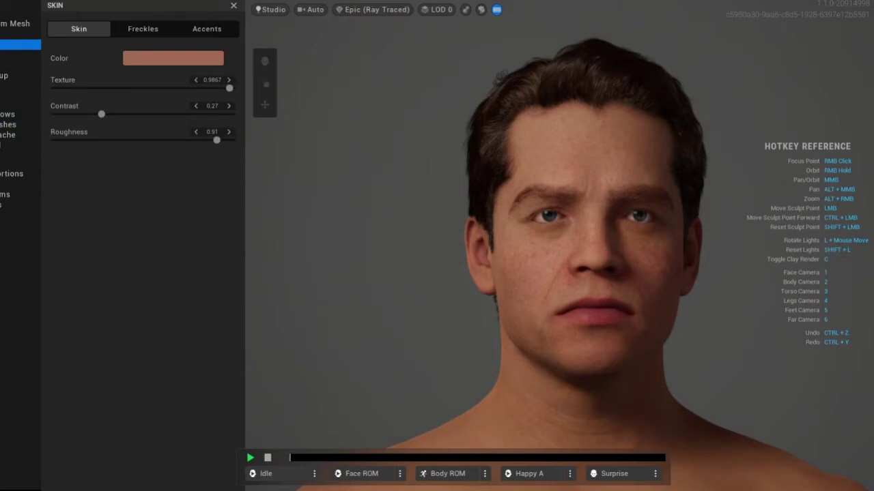
{"action": "left_click_drag", "start_coordinate": [229, 88], "coordinate": [226, 88]}
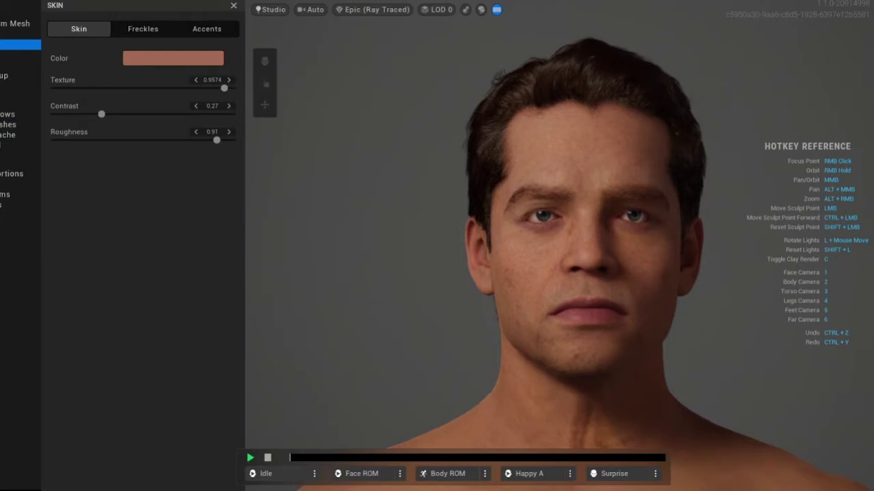
{"action": "mouse_move", "coordinate": [592, 273]}
{"action": "right_mouse_down"}
{"action": "mouse_move", "coordinate": [491, 273]}
{"action": "mouse_move", "coordinate": [593, 273]}
{"action": "right_mouse_up"}
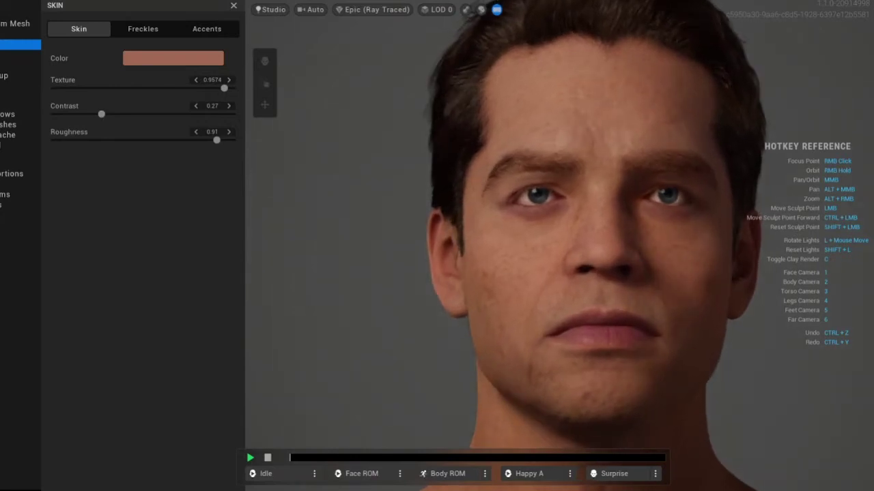
{"action": "left_click_drag", "start_coordinate": [224, 89], "coordinate": [179, 88]}
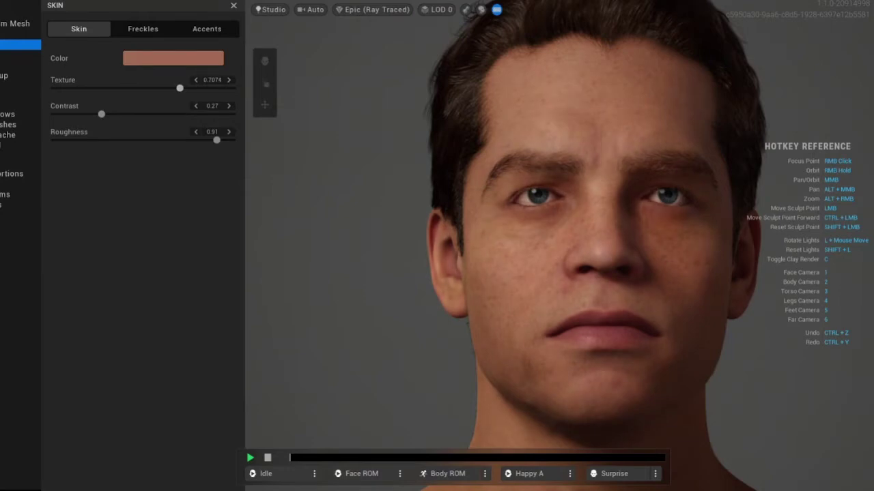
{"action": "right_click_drag", "start_coordinate": [560, 246], "coordinate": [614, 260]}
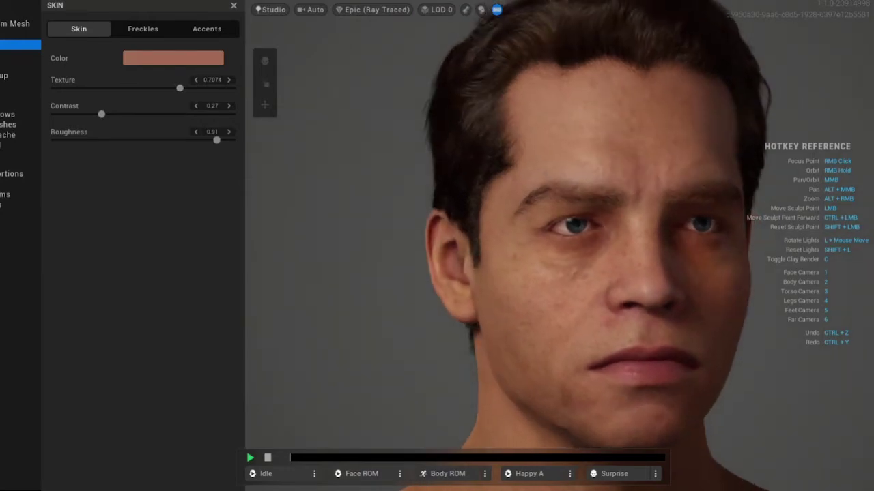
{"action": "scroll", "coordinate": [597, 245], "scroll_direction": "down", "scroll_amount": 3}
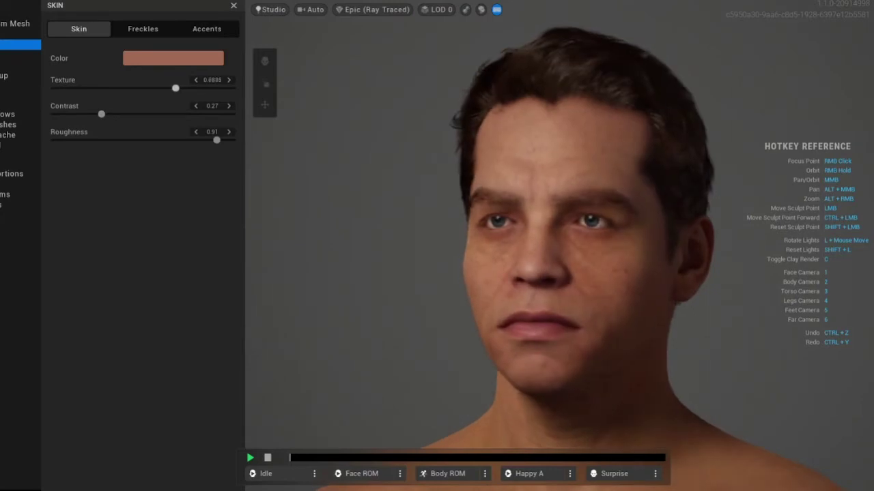
{"action": "left_click_drag", "start_coordinate": [176, 88], "coordinate": [142, 88]}
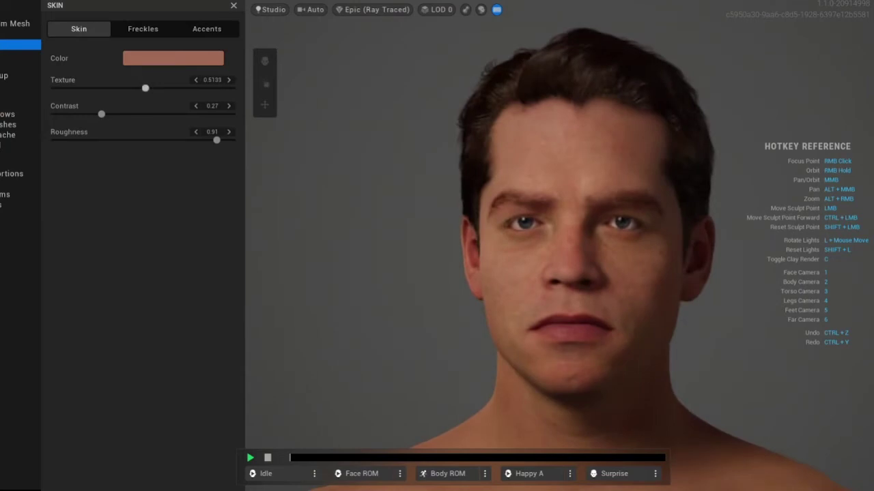
{"action": "left_click_drag", "start_coordinate": [146, 88], "coordinate": [140, 88]}
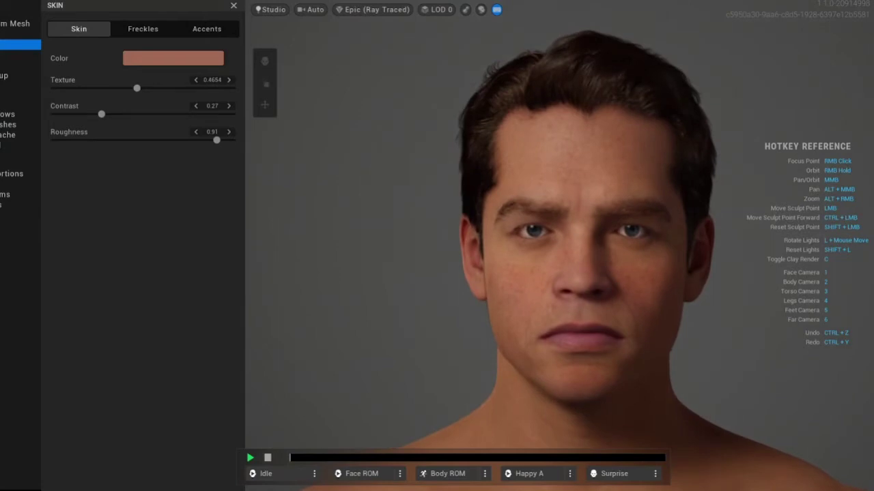
Examine the skin across the character's full body and torso, and return to the face camera.
{"action": "scroll", "coordinate": [559, 246], "scroll_direction": "down", "scroll_amount": 5}
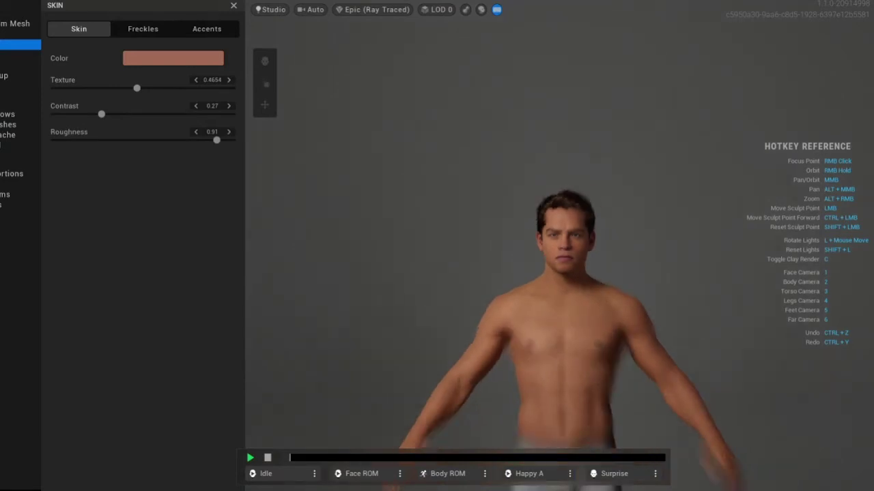
{"action": "scroll", "coordinate": [564, 294], "scroll_direction": "down", "scroll_amount": 3}
{"action": "middle_click_drag", "start_coordinate": [565, 293], "coordinate": [565, 239]}
{"action": "scroll", "coordinate": [565, 246], "scroll_direction": "down", "scroll_amount": 3}
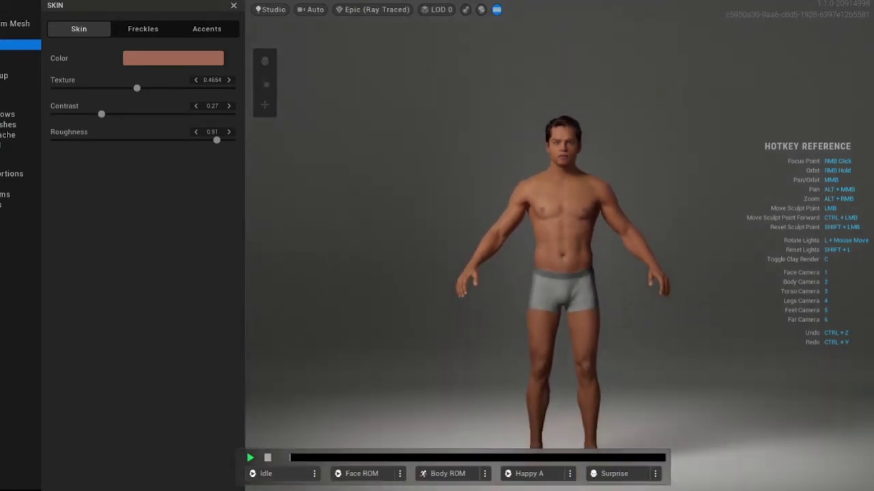
{"action": "scroll", "coordinate": [565, 266], "scroll_direction": "up", "scroll_amount": 2}
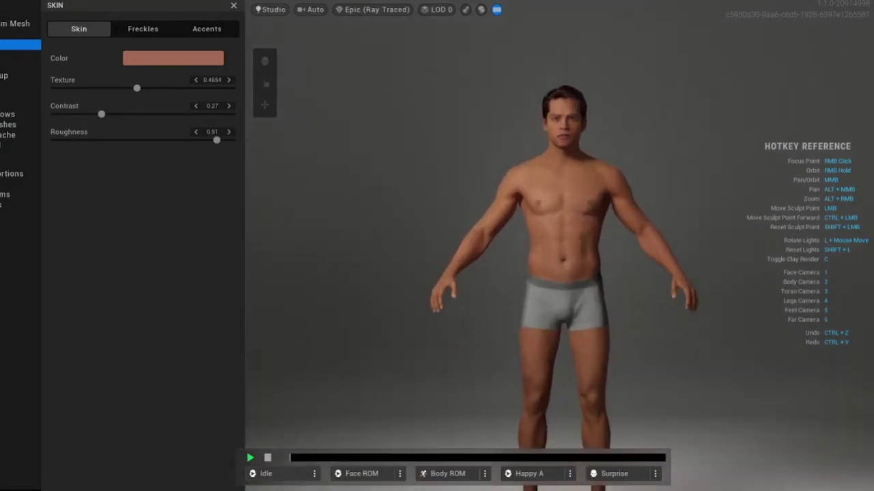
{"action": "middle_click_drag", "start_coordinate": [564, 273], "coordinate": [564, 361]}
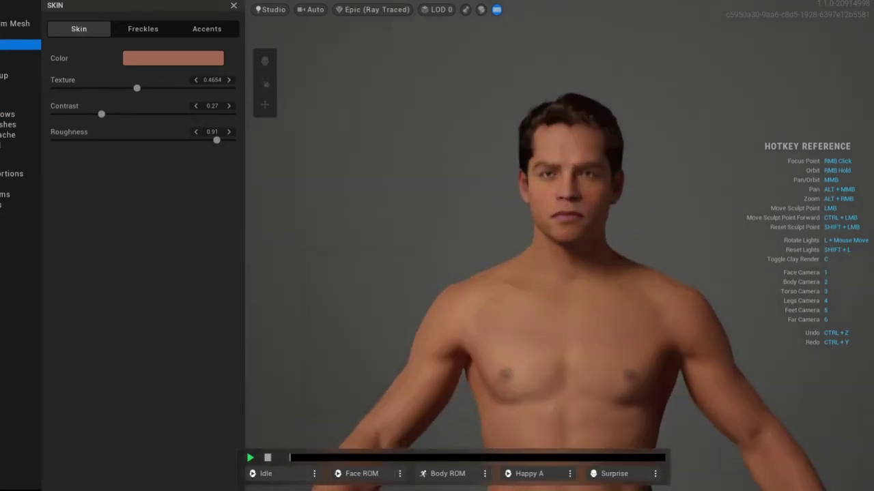
{"action": "key", "text": "1"}
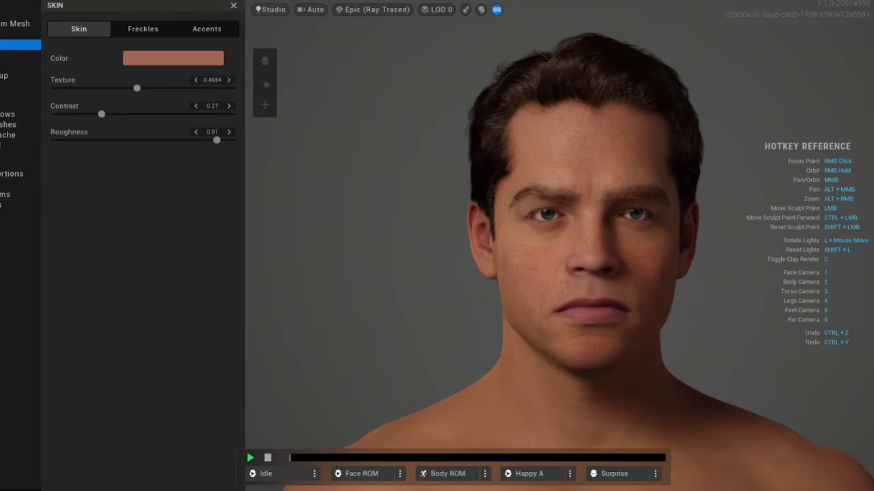
Give the character the Short Full Beard and the Medium Curly Mustache.
{"action": "left_click", "coordinate": [19, 146]}
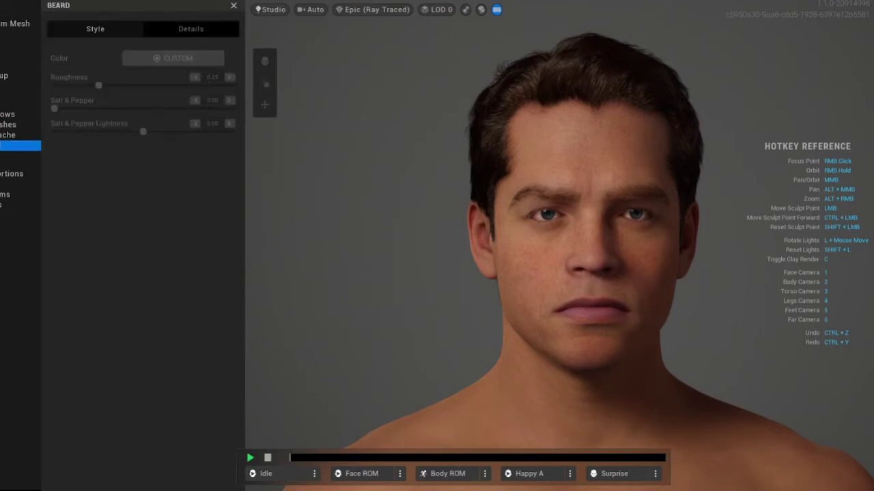
{"action": "left_click", "coordinate": [95, 28]}
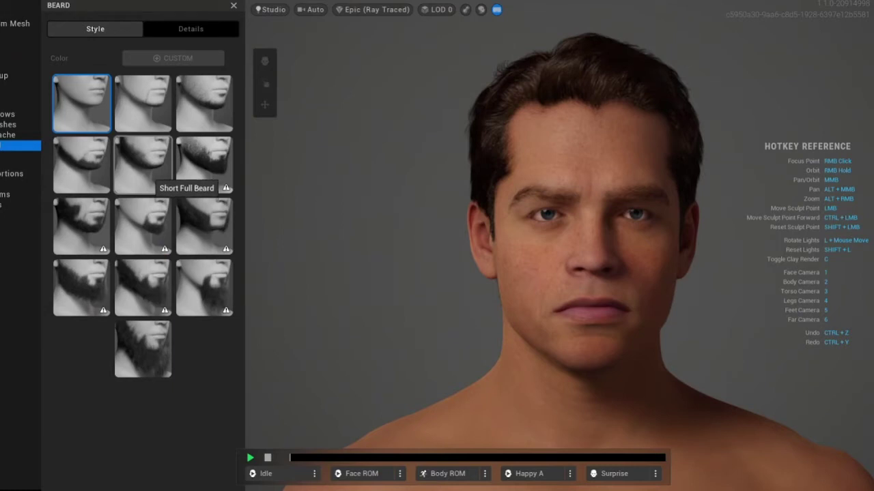
{"action": "left_click", "coordinate": [144, 164]}
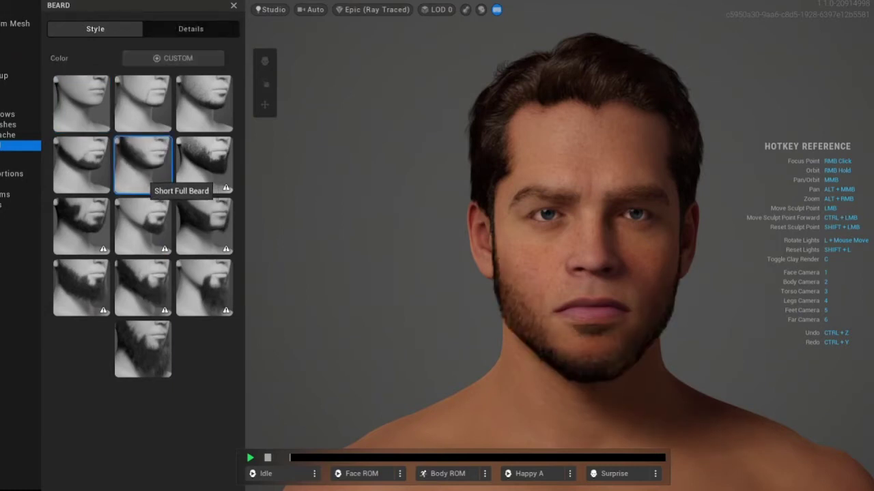
{"action": "left_click", "coordinate": [17, 134]}
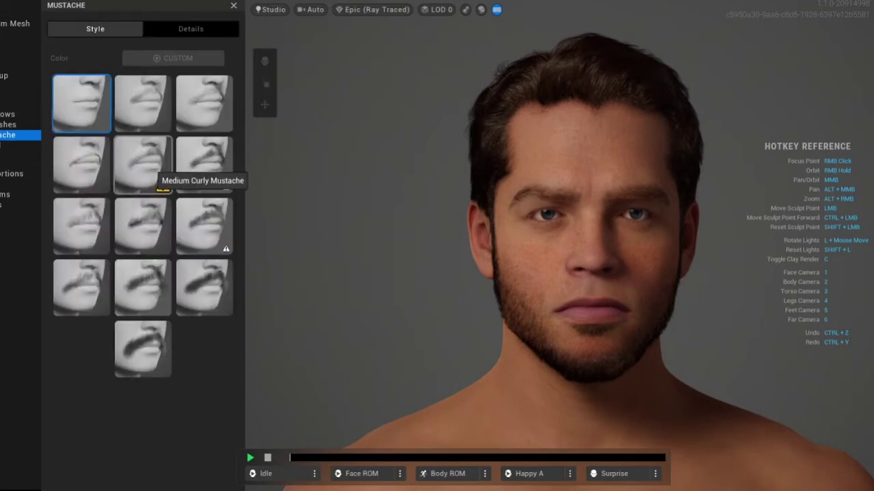
{"action": "left_click", "coordinate": [157, 170]}
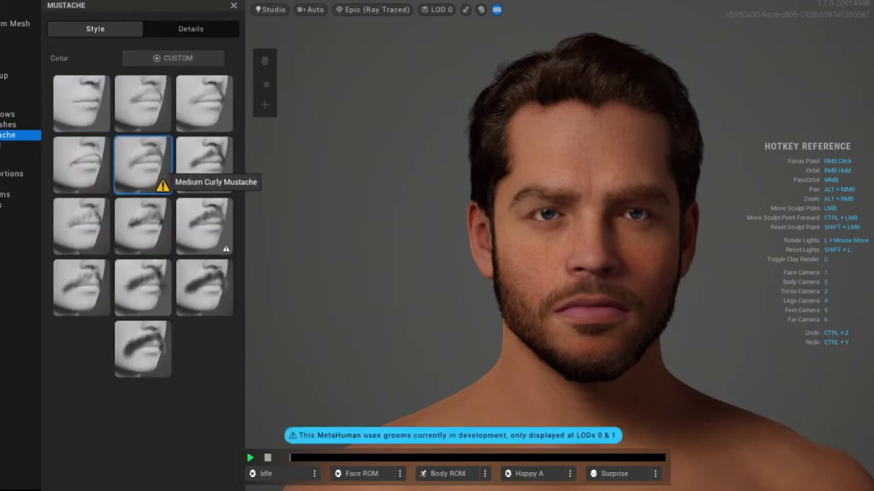
Enable a custom color for the mustache and set its Salt & Pepper to 0.90.
{"action": "left_click", "coordinate": [190, 29]}
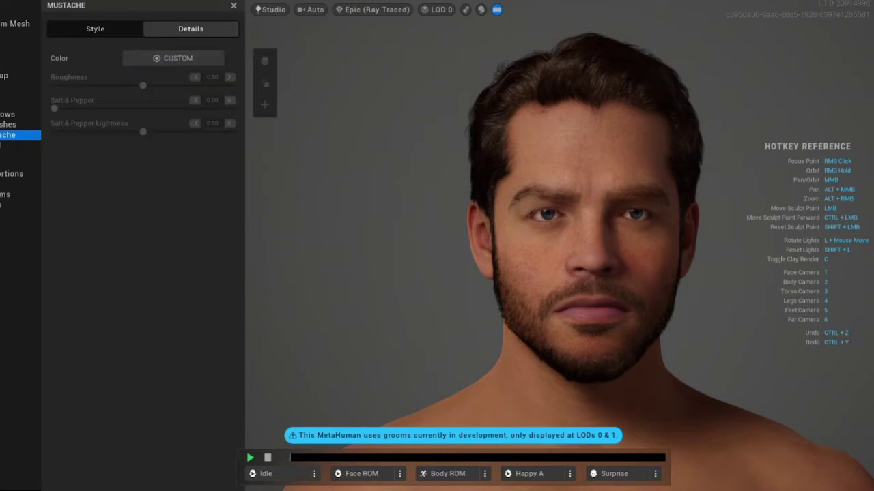
{"action": "left_click", "coordinate": [173, 58]}
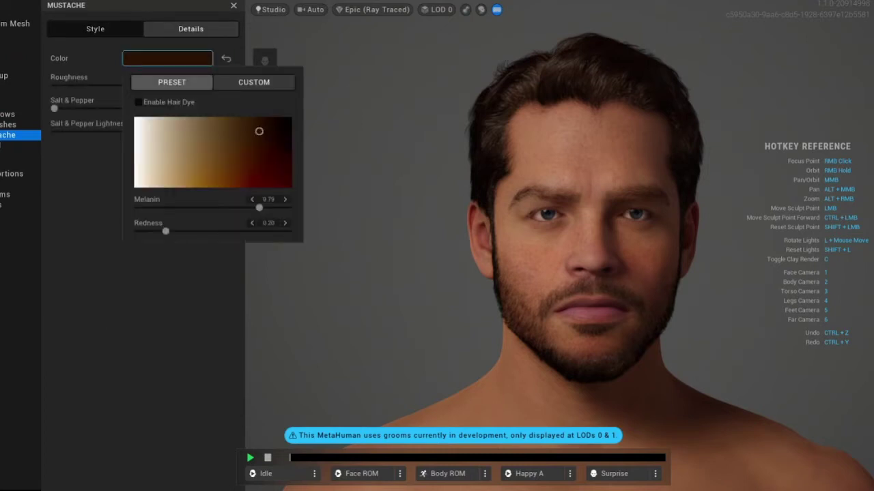
{"action": "left_click", "coordinate": [171, 82]}
{"action": "key", "text": "Escape"}
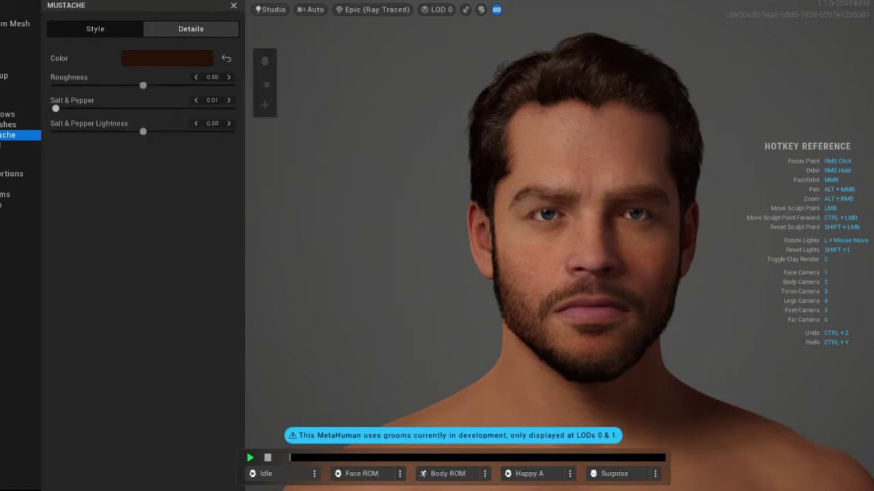
{"action": "left_click_drag", "start_coordinate": [55, 108], "coordinate": [214, 109]}
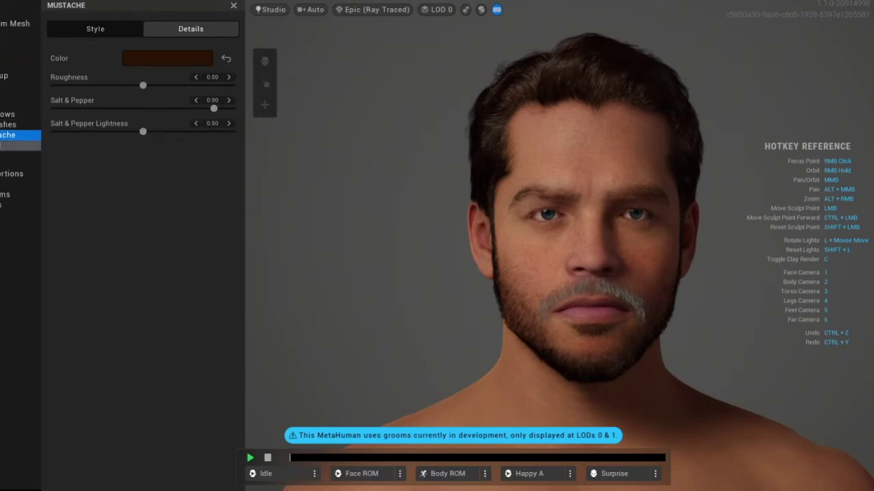
Enable a custom color for the beard and set its Salt & Pepper and Salt & Pepper Lightness to 1.00.
{"action": "left_click", "coordinate": [20, 145]}
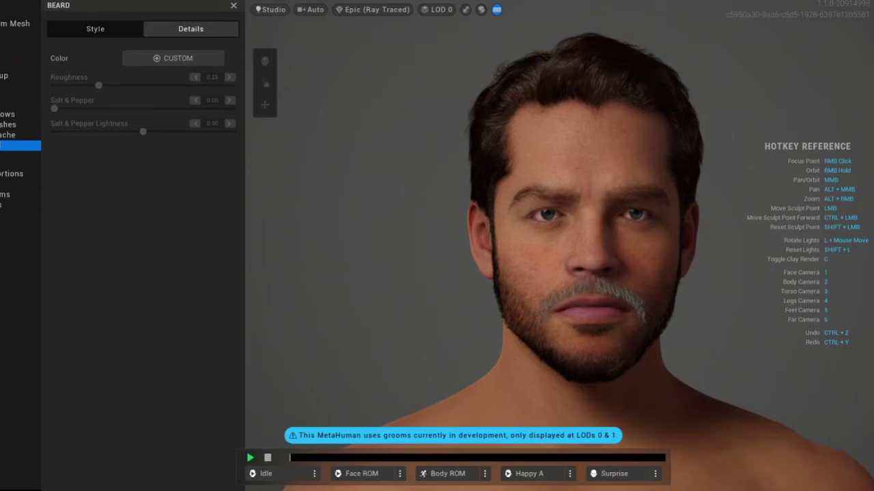
{"action": "left_click", "coordinate": [95, 29]}
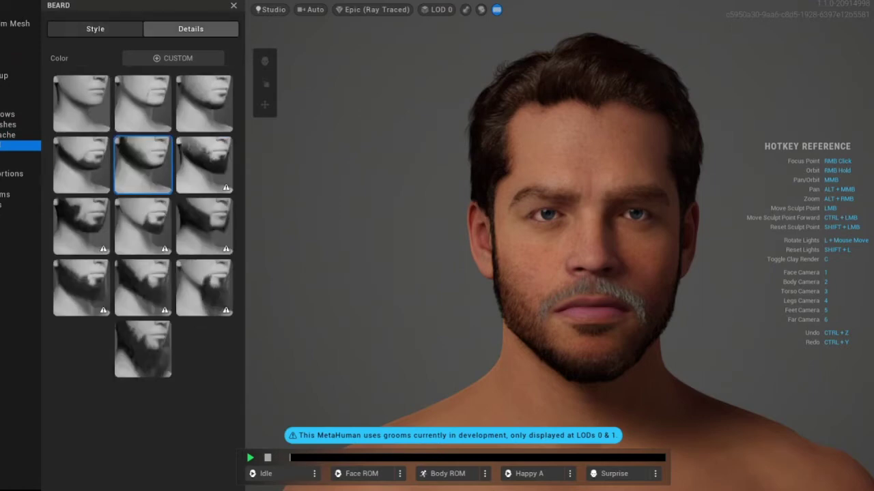
{"action": "left_click", "coordinate": [191, 28]}
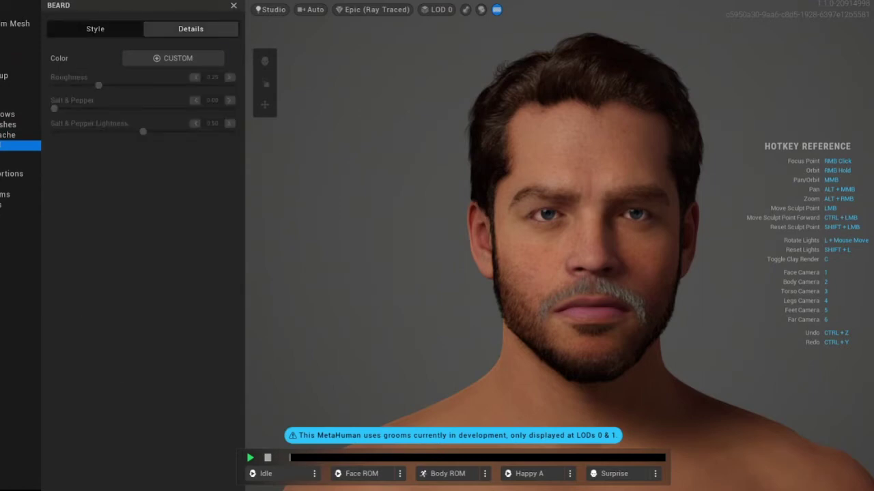
{"action": "left_click", "coordinate": [173, 58]}
{"action": "key", "text": "Escape"}
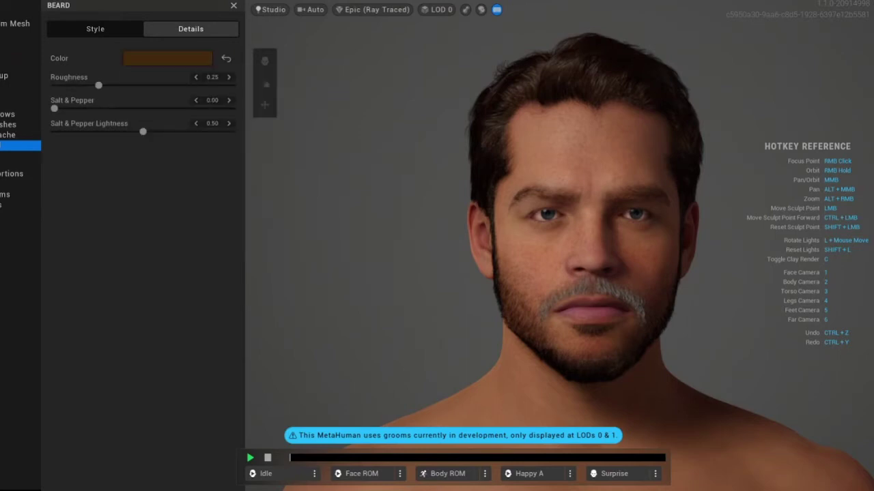
{"action": "left_click_drag", "start_coordinate": [54, 107], "coordinate": [232, 108]}
{"action": "left_click_drag", "start_coordinate": [143, 131], "coordinate": [232, 131]}
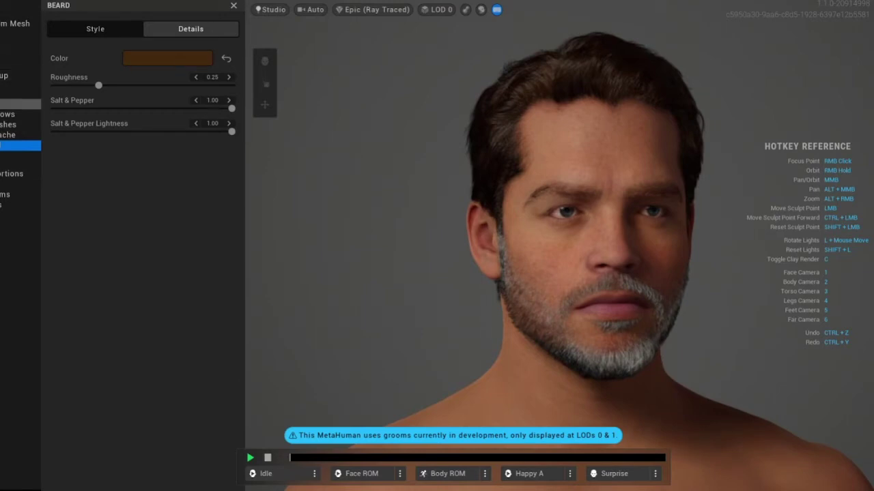
Gray the head hair with Salt & Pepper 0.50 and Lightness 0.88, and set the eyebrows' Salt & Pepper to 1.00.
{"action": "left_click", "coordinate": [20, 103]}
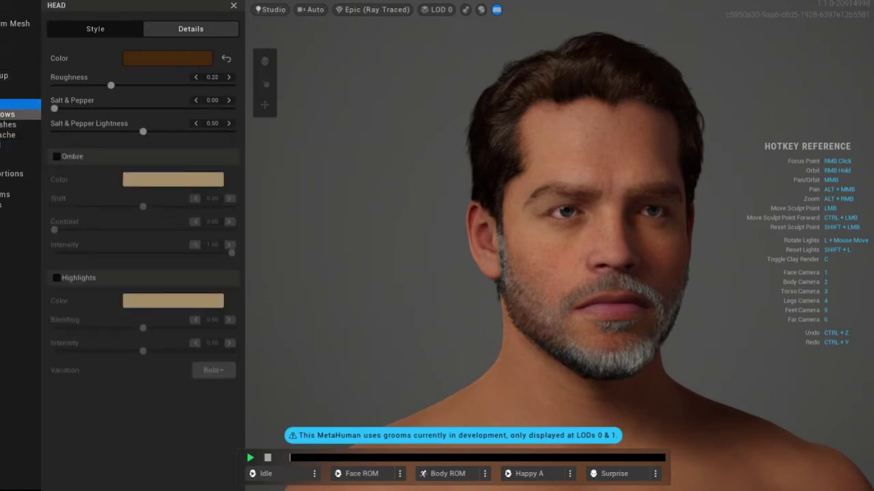
{"action": "left_click_drag", "start_coordinate": [54, 108], "coordinate": [209, 131]}
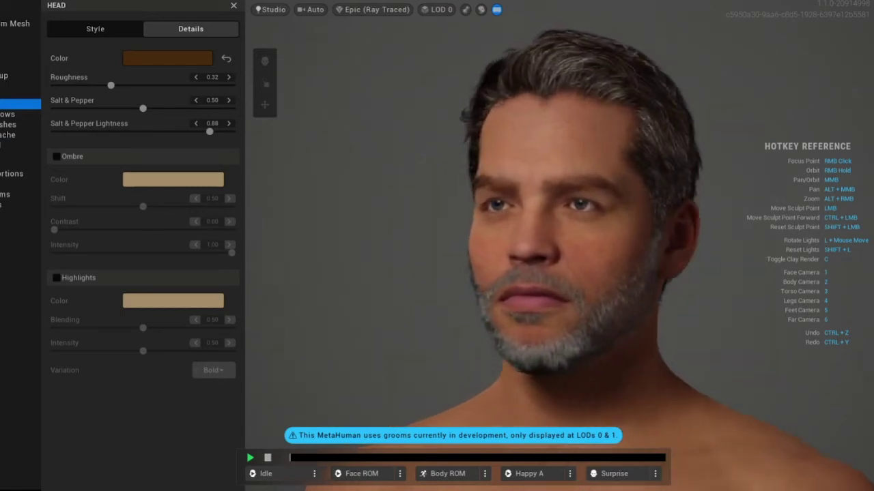
{"action": "left_click", "coordinate": [14, 114]}
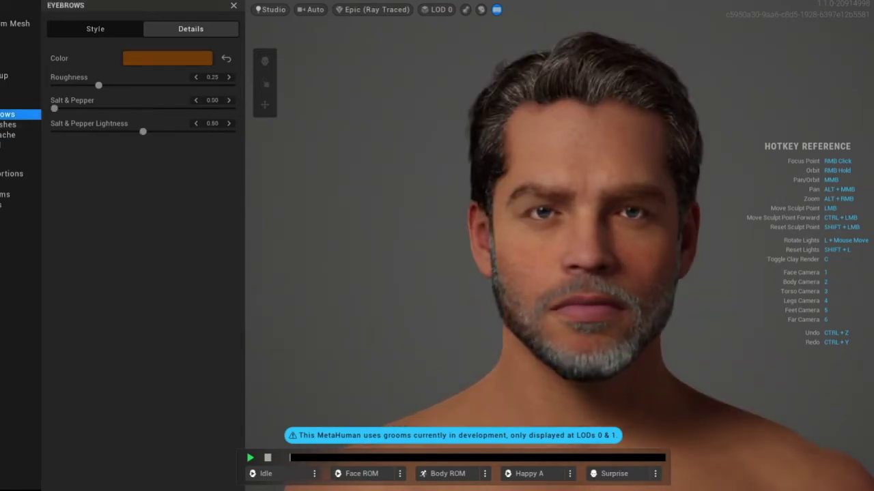
{"action": "left_click_drag", "start_coordinate": [54, 109], "coordinate": [231, 108]}
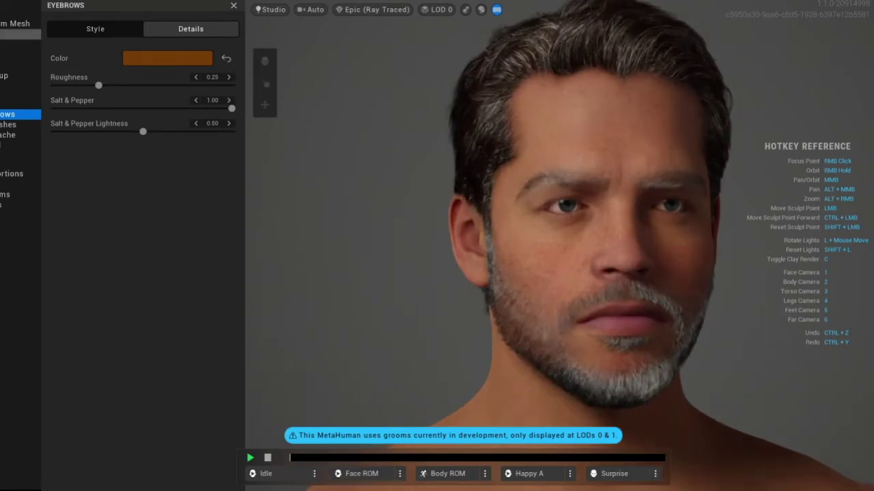
Set the skin's Texture to 0.8404 and its Contrast to 1.00.
{"action": "left_click", "coordinate": [20, 34]}
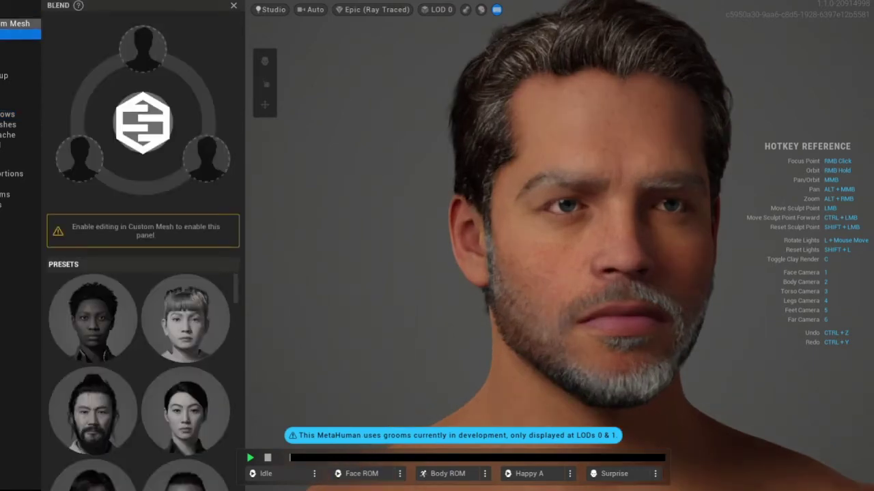
{"action": "left_click", "coordinate": [20, 23]}
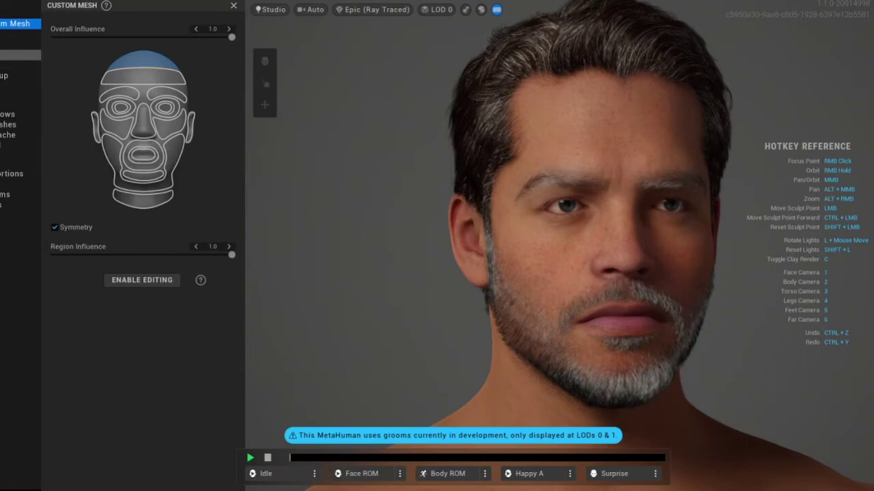
{"action": "left_click", "coordinate": [19, 45]}
{"action": "left_click_drag", "start_coordinate": [136, 88], "coordinate": [231, 88]}
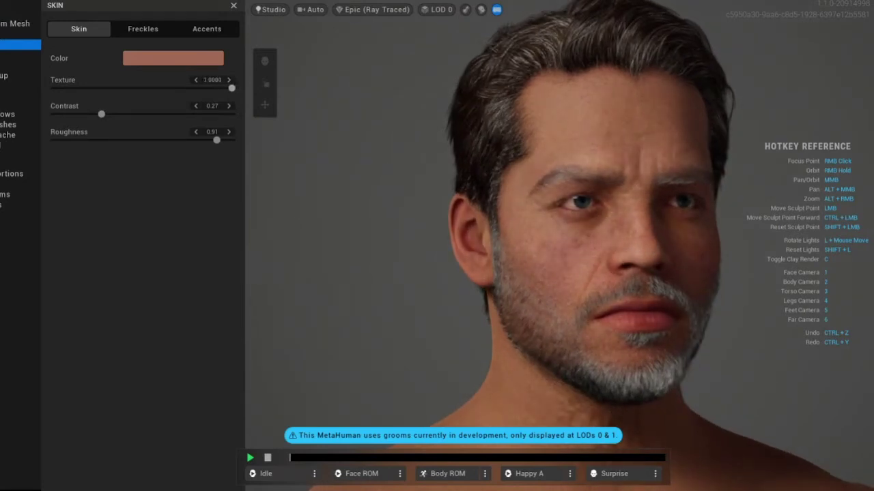
{"action": "left_click_drag", "start_coordinate": [231, 88], "coordinate": [204, 89]}
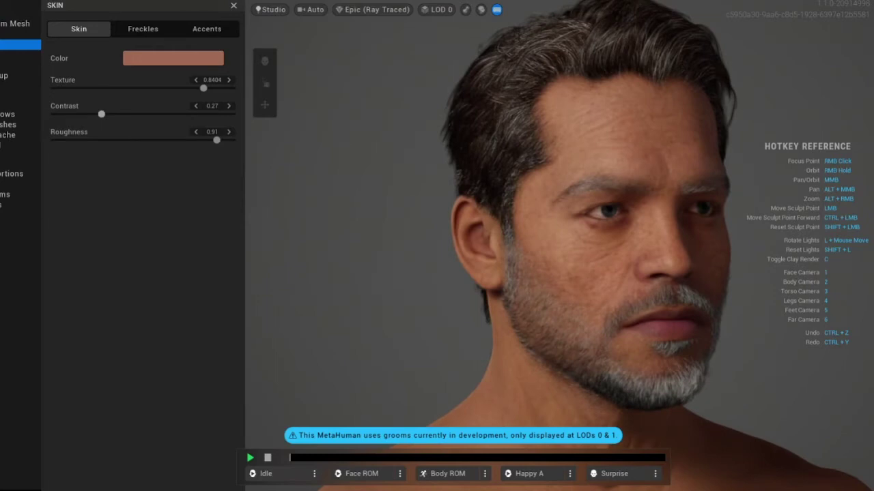
{"action": "left_click_drag", "start_coordinate": [101, 114], "coordinate": [232, 114]}
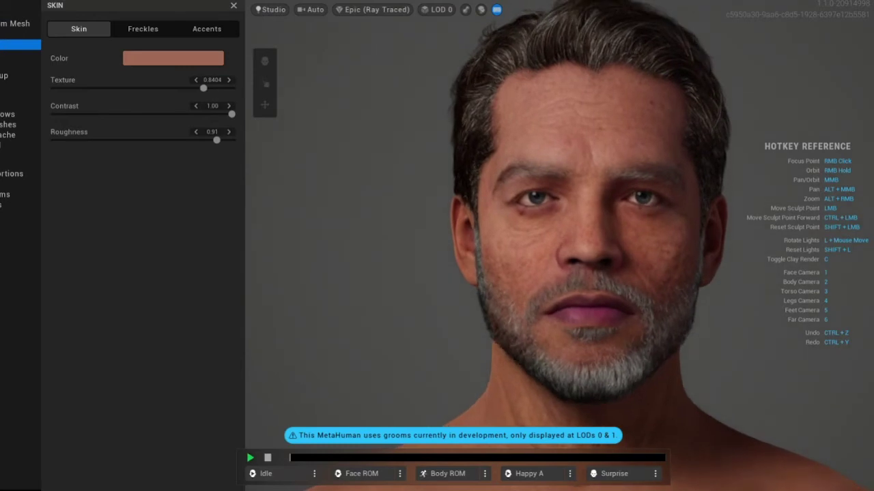
Preview the Idle animation on the character and set the skin's Texture to 0.9202.
{"action": "left_click", "coordinate": [275, 473]}
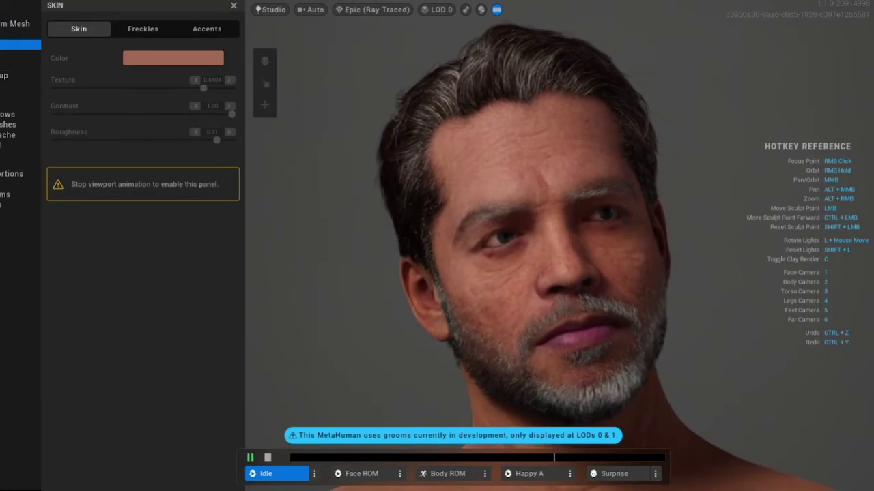
{"action": "left_click", "coordinate": [20, 45]}
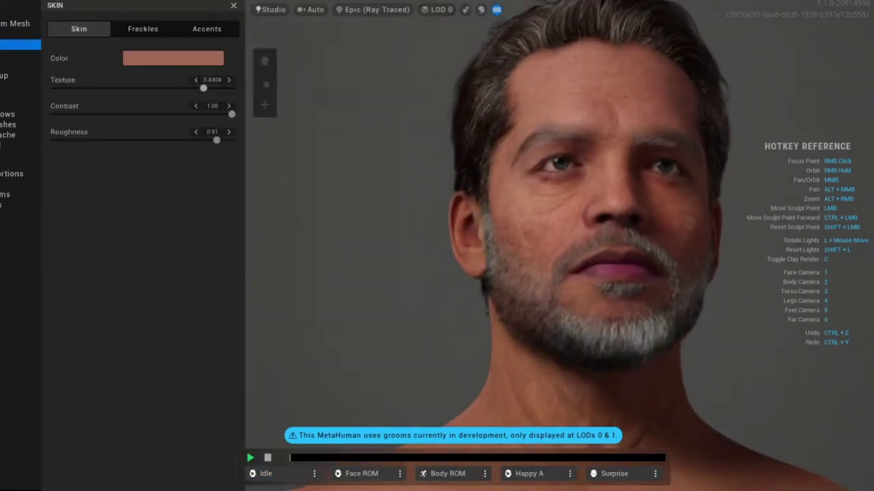
{"action": "left_click_drag", "start_coordinate": [203, 88], "coordinate": [142, 88]}
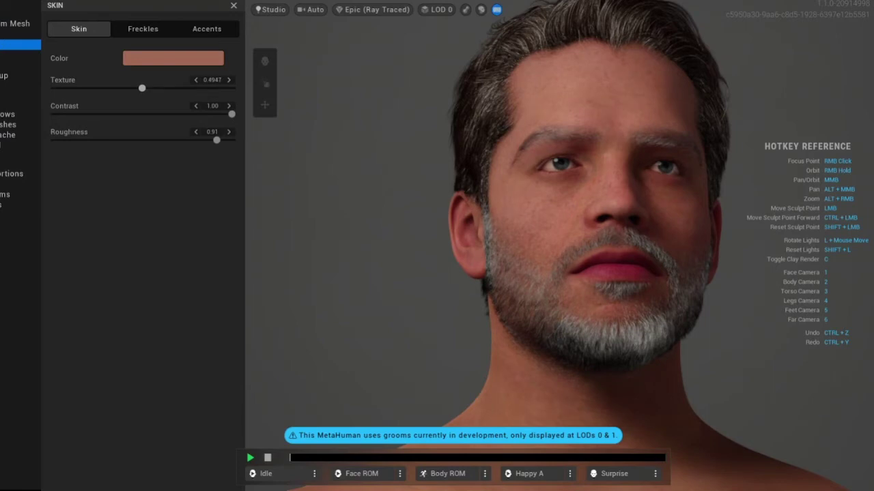
{"action": "left_click_drag", "start_coordinate": [142, 88], "coordinate": [213, 88]}
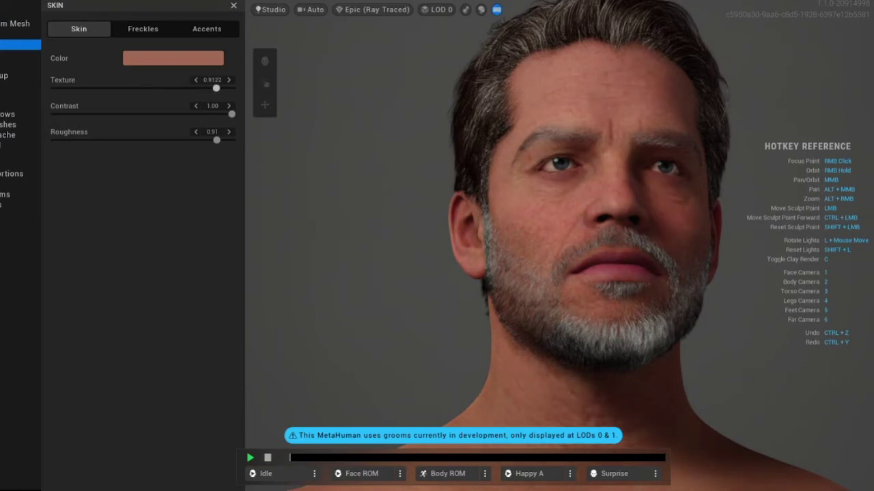
{"action": "left_click_drag", "start_coordinate": [216, 88], "coordinate": [217, 88]}
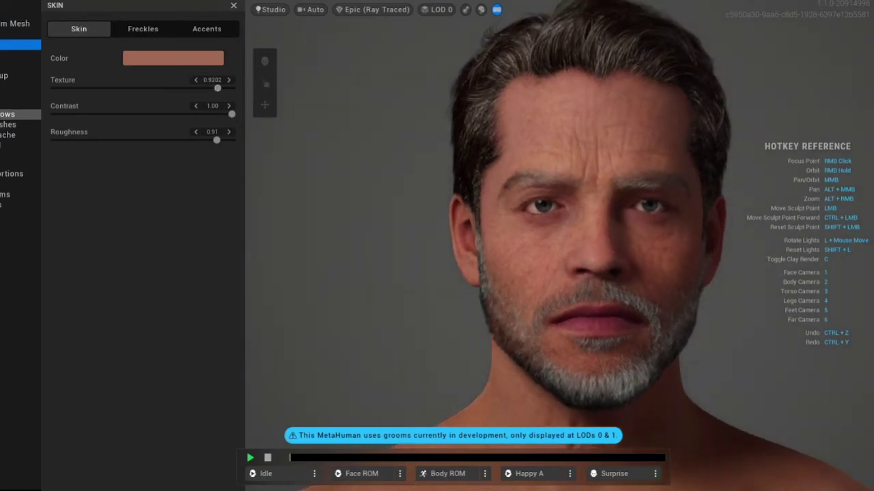
Try several longer head hairstyles, including Long Straight Bangs, and return to the original short swept-back style.
{"action": "left_click", "coordinate": [19, 103]}
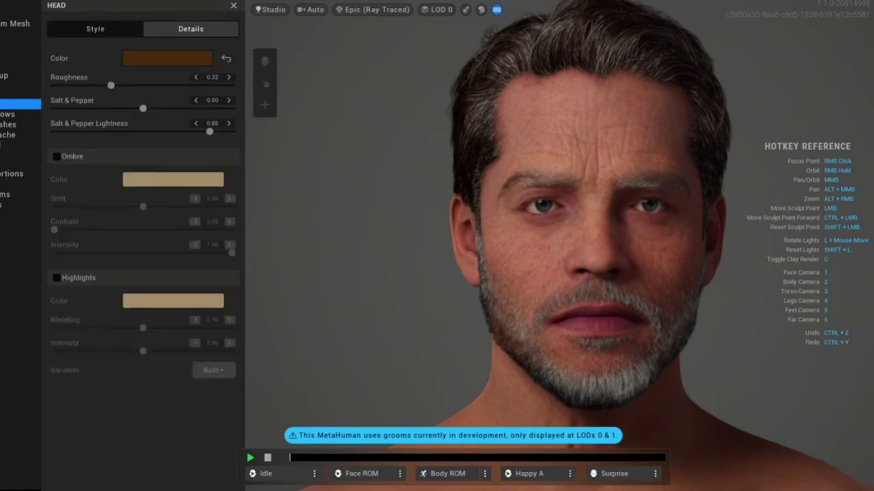
{"action": "left_click", "coordinate": [95, 28]}
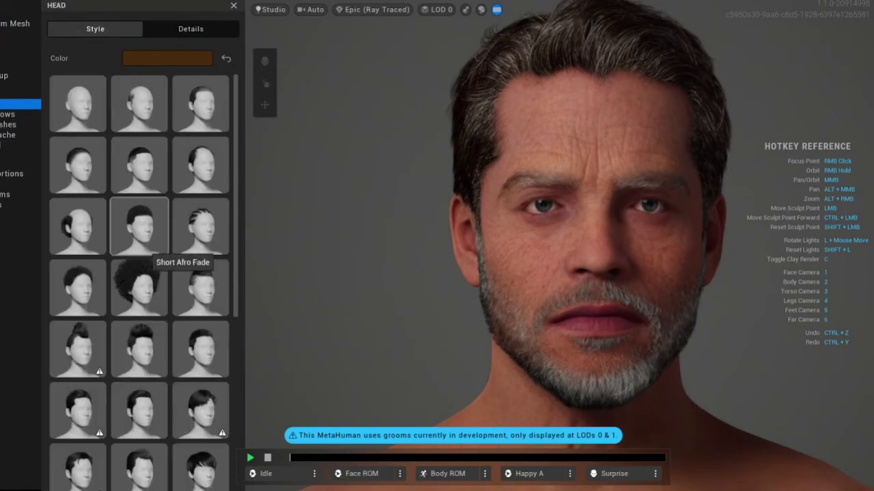
{"action": "scroll", "coordinate": [143, 250], "scroll_direction": "down", "scroll_amount": 3}
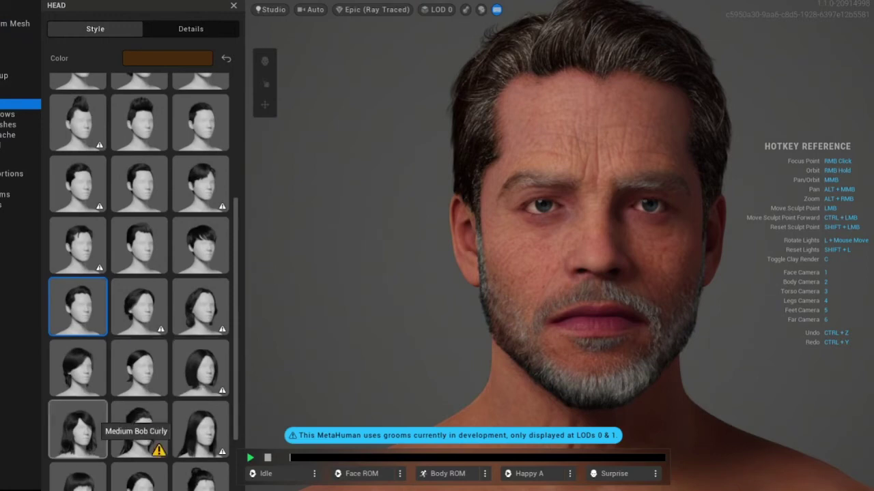
{"action": "left_click", "coordinate": [96, 381]}
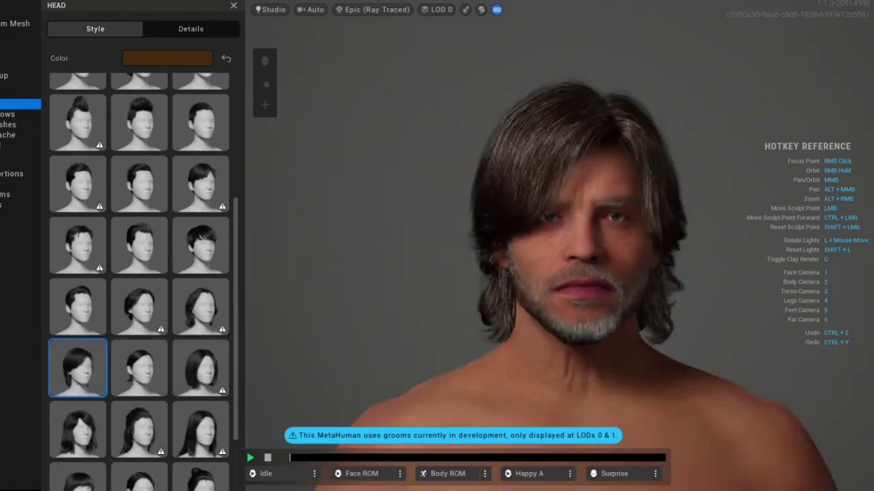
{"action": "left_click", "coordinate": [202, 307]}
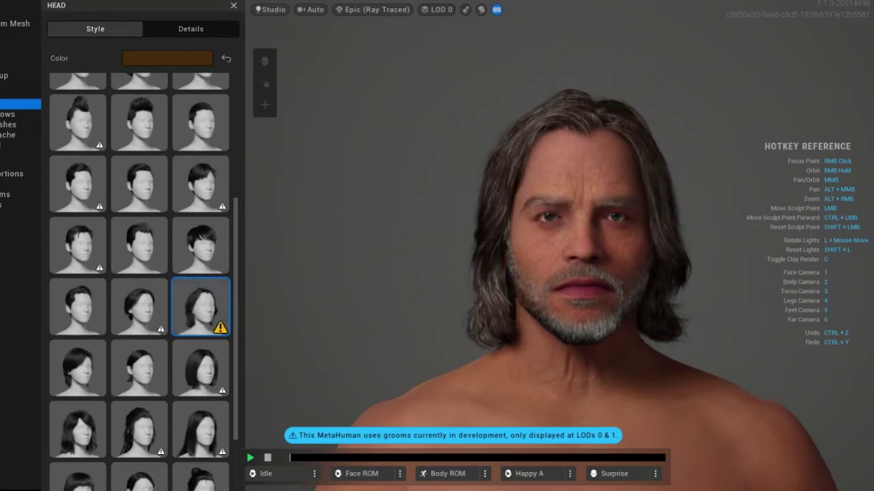
{"action": "left_click", "coordinate": [89, 425]}
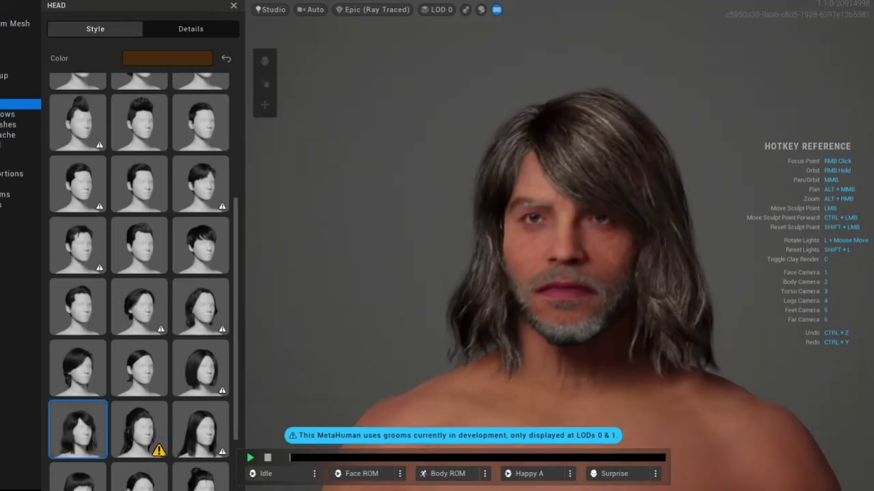
{"action": "scroll", "coordinate": [163, 327], "scroll_direction": "down", "scroll_amount": 3}
{"action": "left_click", "coordinate": [196, 336]}
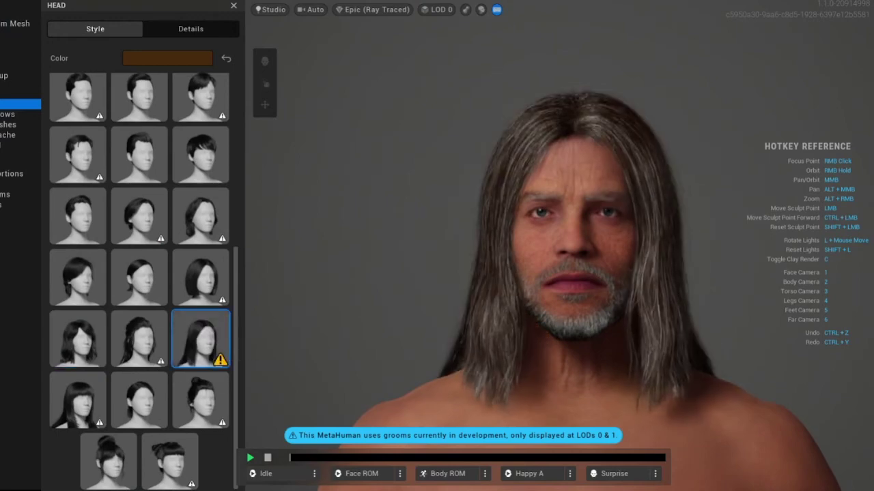
{"action": "left_click", "coordinate": [78, 399]}
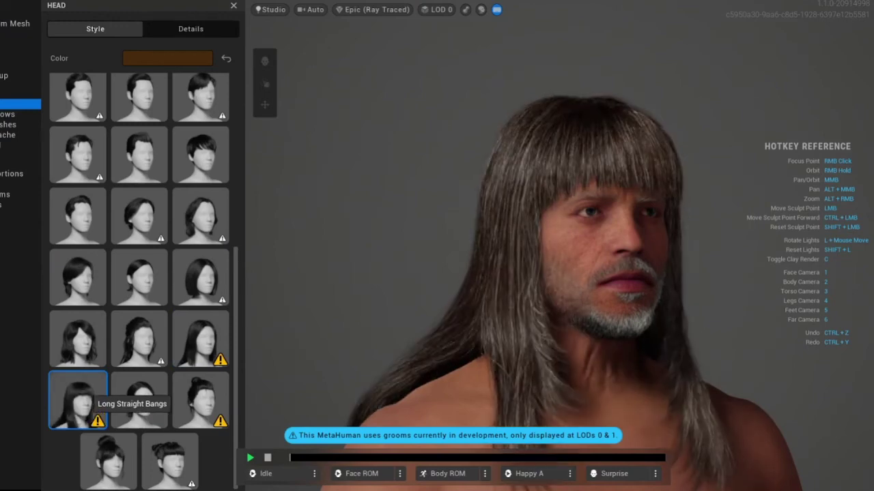
{"action": "left_click", "coordinate": [202, 338]}
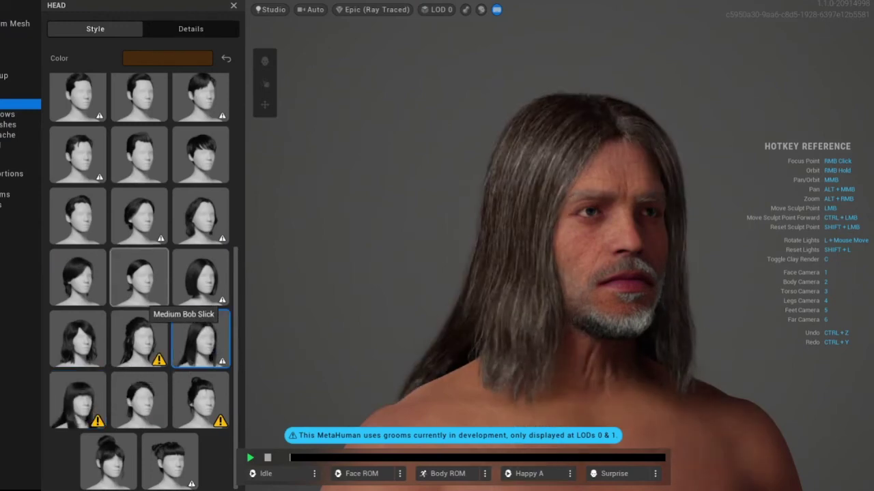
{"action": "left_click", "coordinate": [73, 217]}
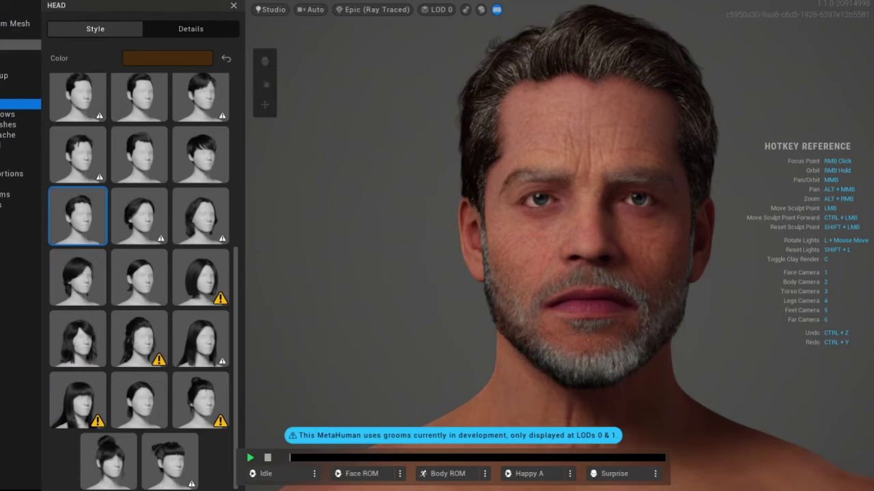
Set the eyebrows' Salt & Pepper to 0.00.
{"action": "left_click", "coordinate": [20, 44]}
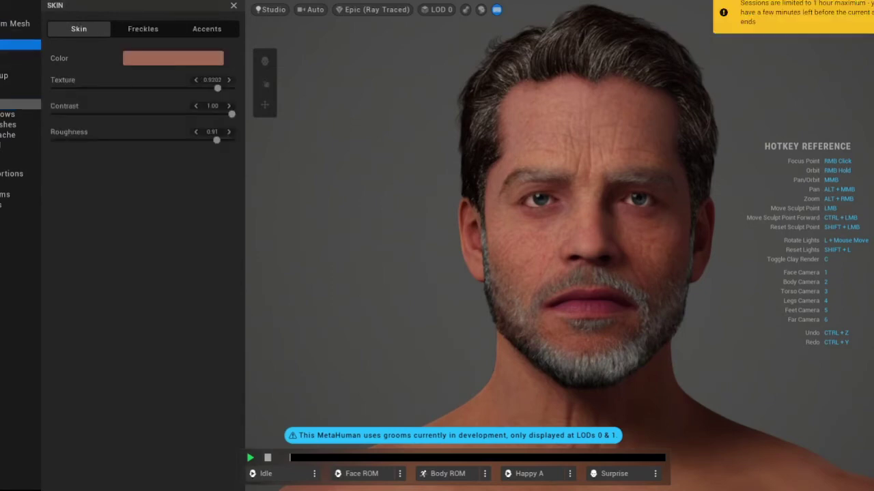
{"action": "left_click", "coordinate": [17, 114]}
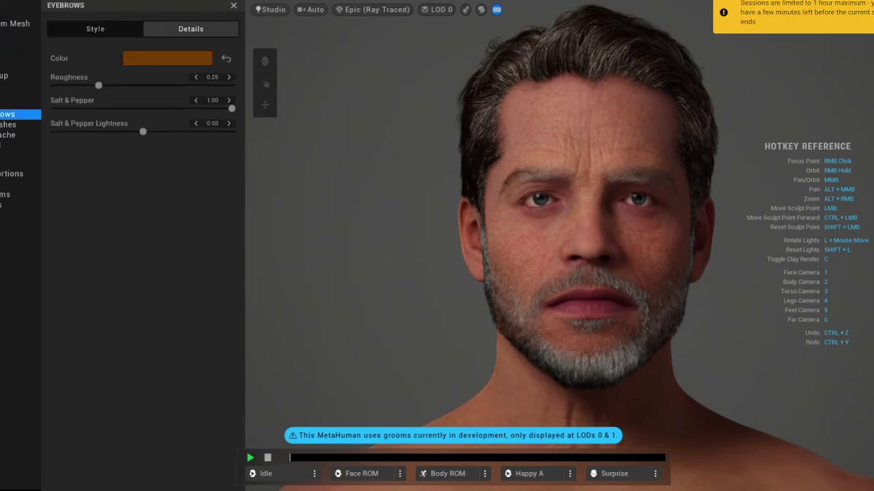
{"action": "left_click_drag", "start_coordinate": [231, 109], "coordinate": [54, 109]}
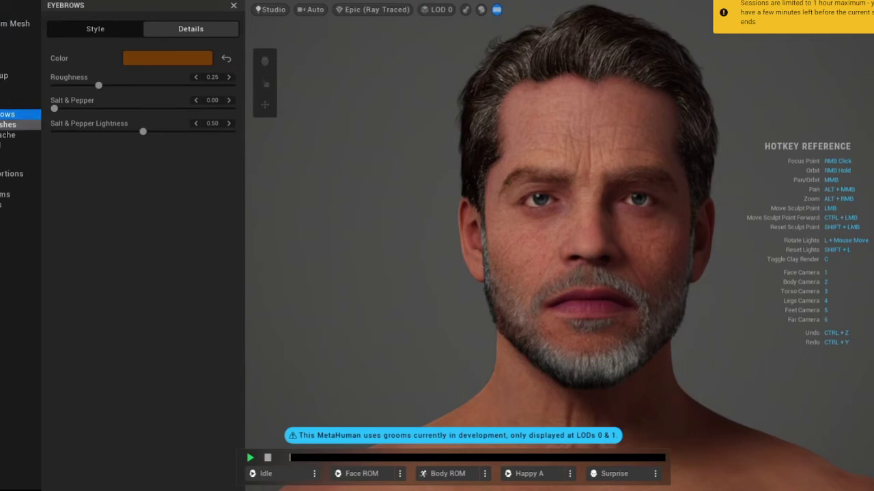
Remove the mustache from the character.
{"action": "left_click", "coordinate": [20, 145]}
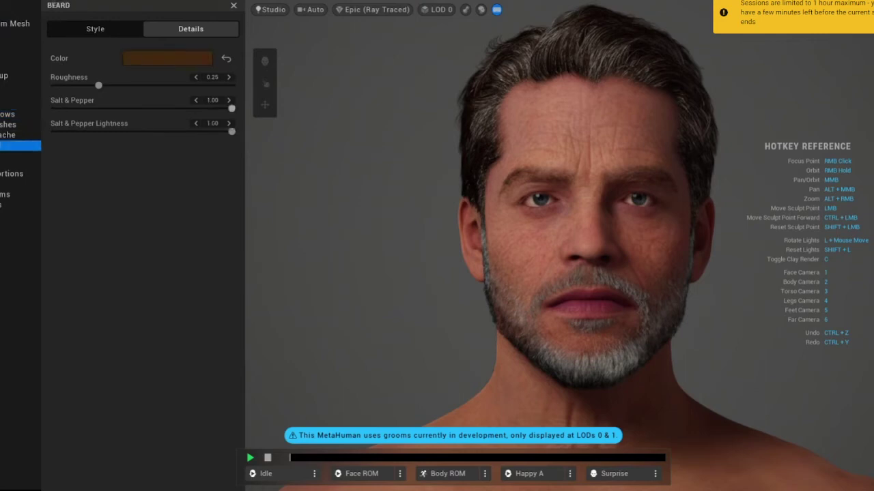
{"action": "left_click", "coordinate": [94, 28]}
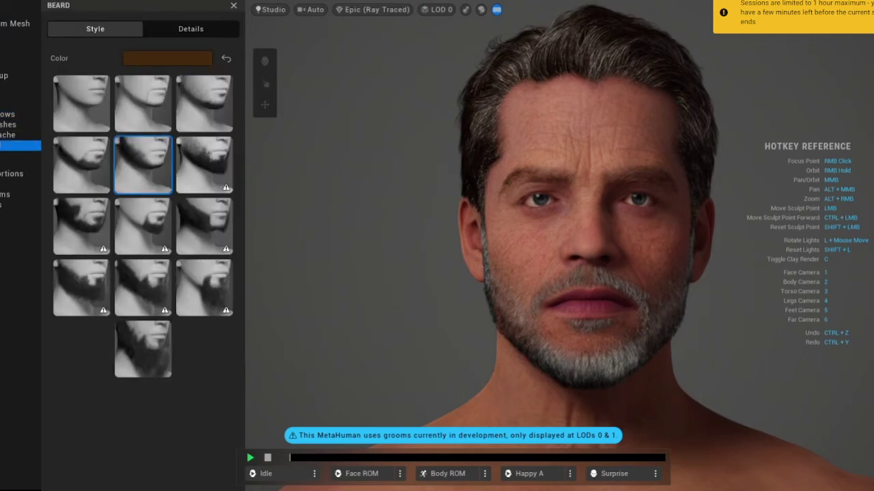
{"action": "left_click", "coordinate": [20, 134]}
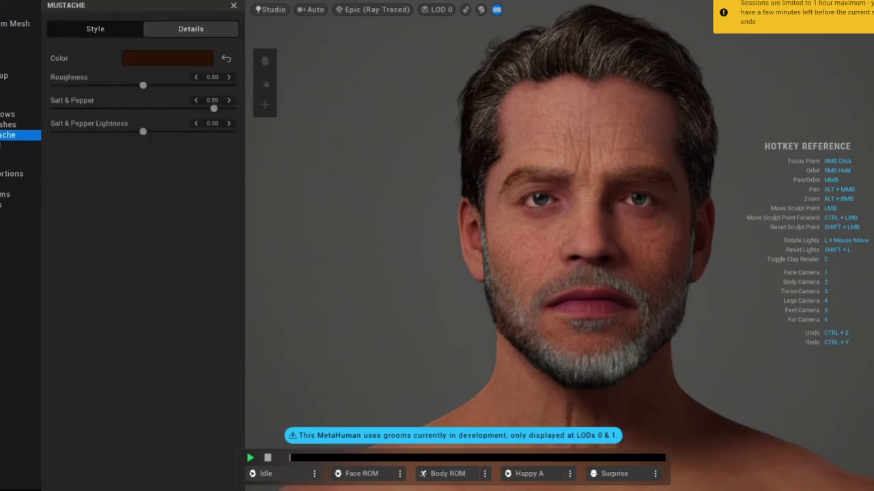
{"action": "left_click", "coordinate": [95, 29]}
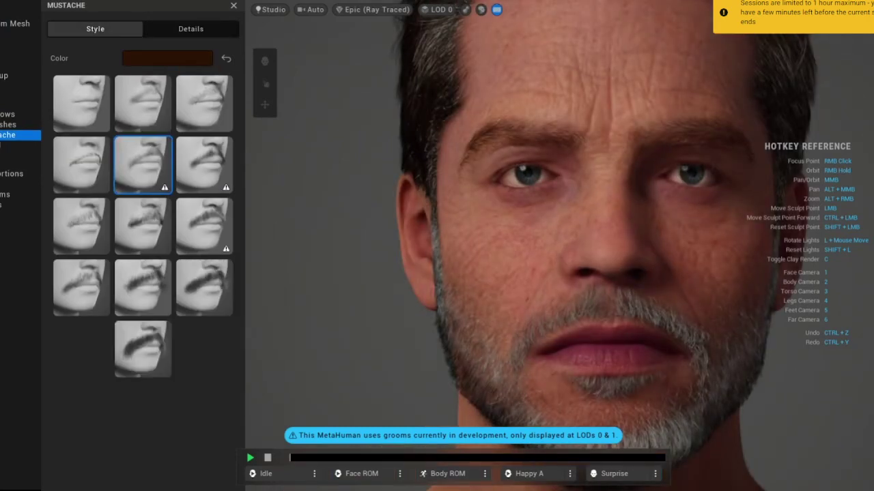
{"action": "left_click", "coordinate": [82, 102]}
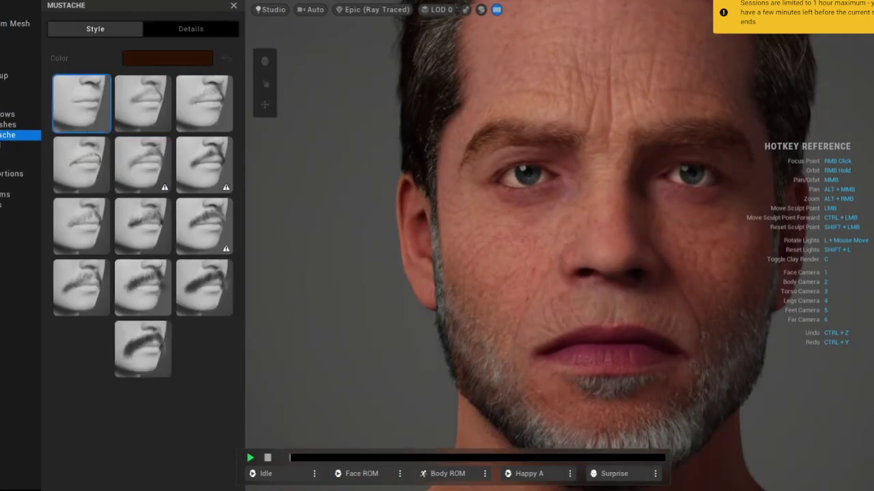
Remove the beard from the character.
{"action": "left_click", "coordinate": [20, 145]}
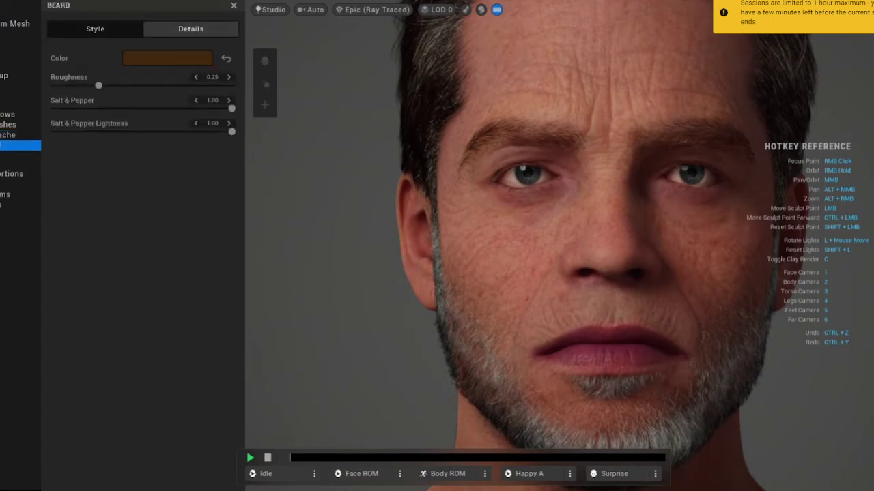
{"action": "left_click", "coordinate": [95, 28]}
{"action": "left_click", "coordinate": [81, 102]}
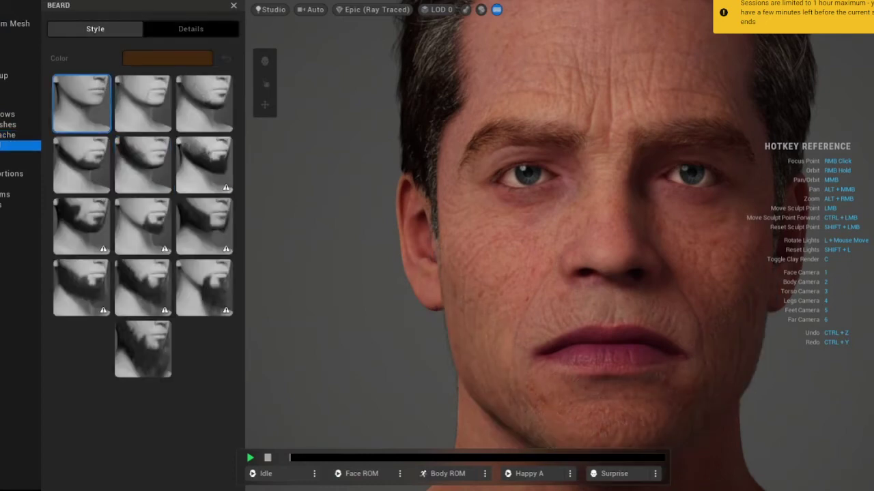
Try the head with no hair, and give it a short brushed-back hairstyle with full sides.
{"action": "scroll", "coordinate": [568, 232], "scroll_direction": "down", "scroll_amount": 3}
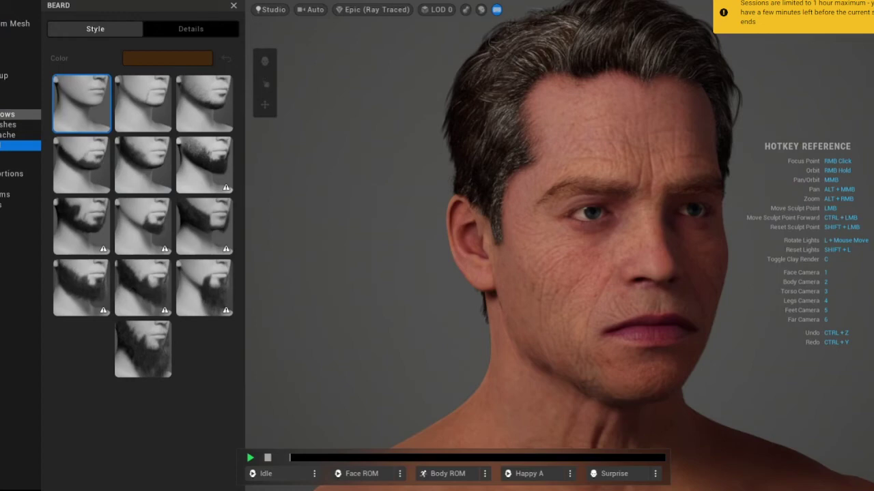
{"action": "left_click", "coordinate": [21, 104]}
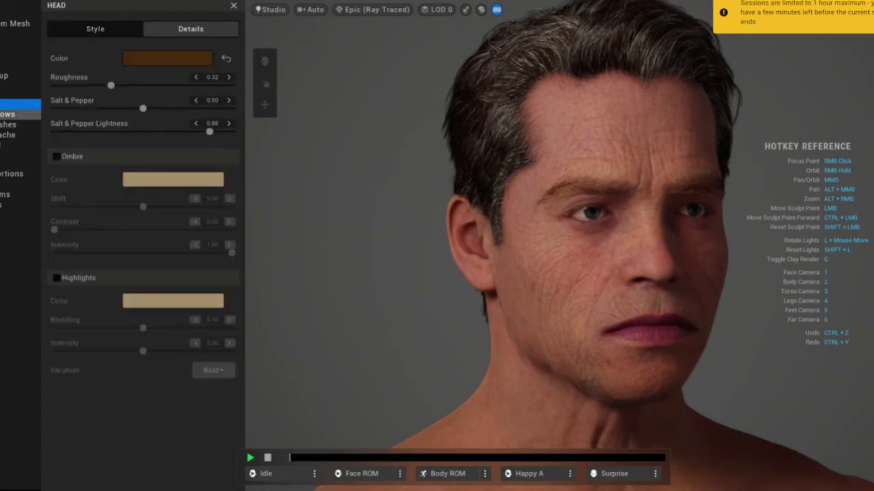
{"action": "left_click", "coordinate": [95, 29]}
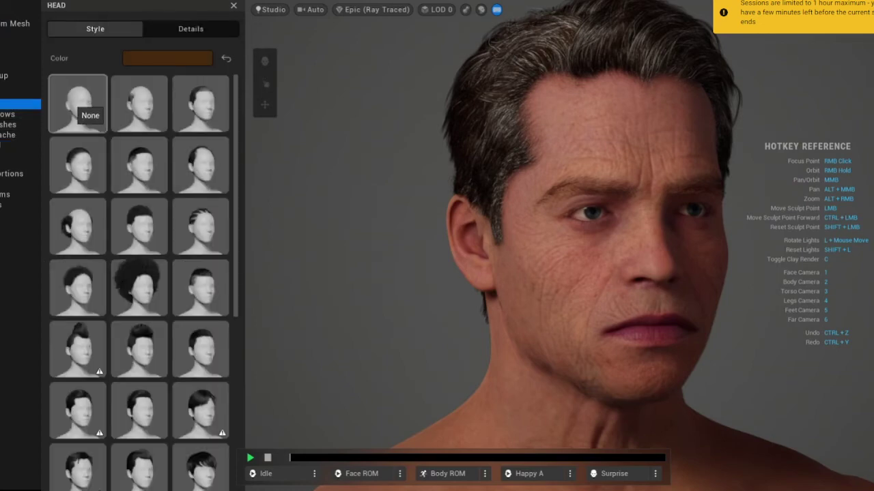
{"action": "left_click", "coordinate": [83, 103]}
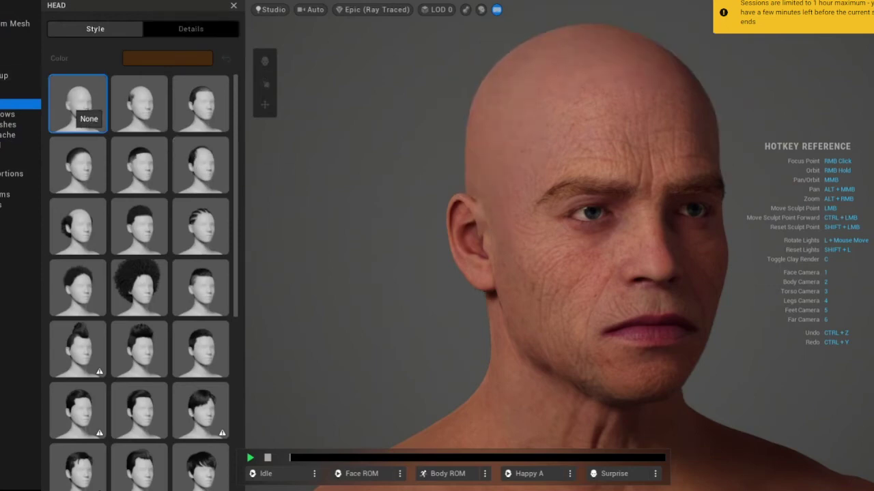
{"action": "left_click", "coordinate": [75, 409]}
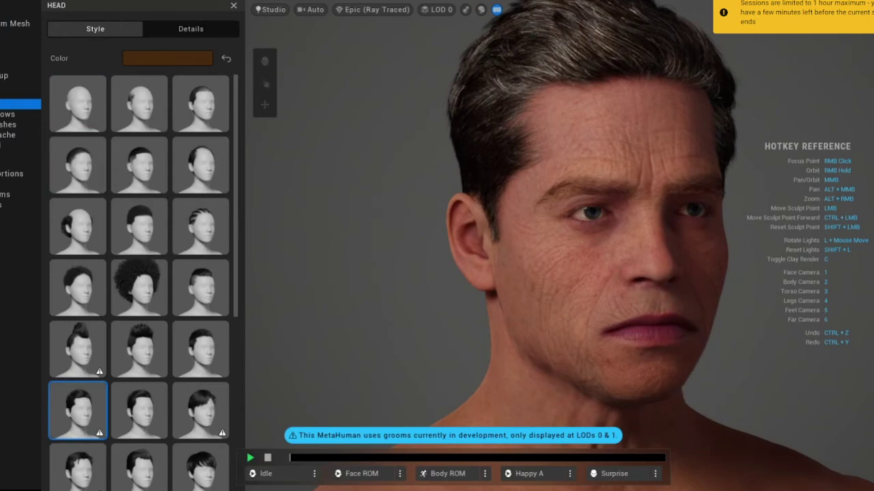
Set the head hair's Salt & Pepper to 0.00 to remove the graying.
{"action": "left_click", "coordinate": [191, 28]}
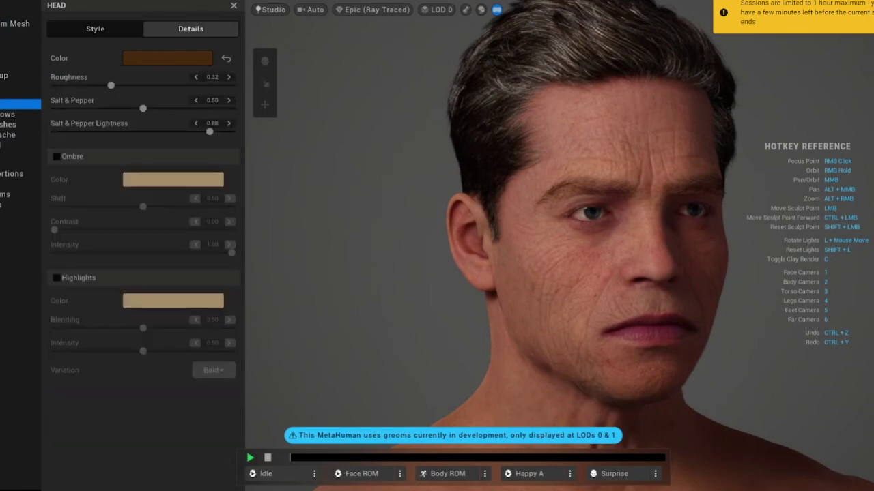
{"action": "left_click_drag", "start_coordinate": [142, 108], "coordinate": [54, 108]}
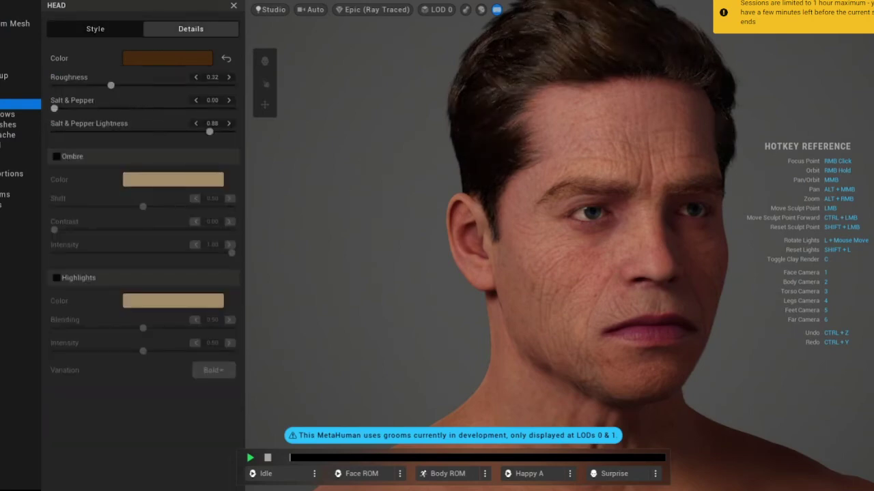
{"action": "right_click_drag", "start_coordinate": [614, 245], "coordinate": [526, 246]}
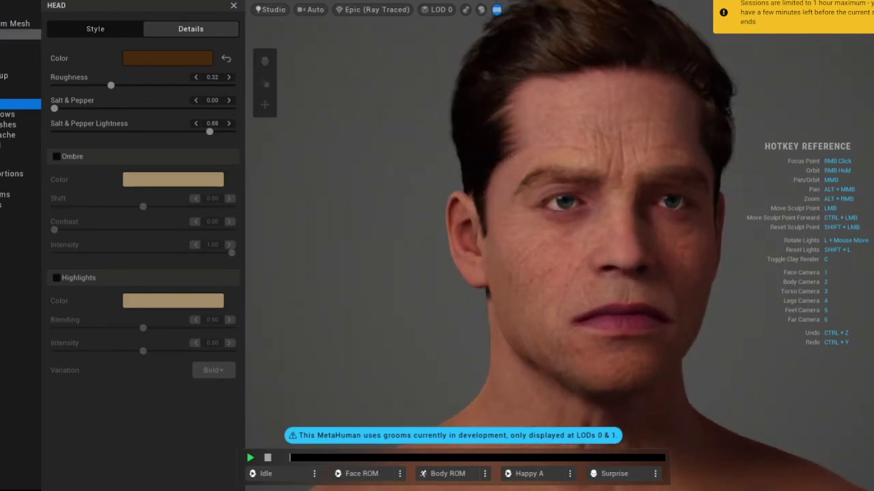
Set the skin's Texture to 0.7713 and its Contrast to 0.42.
{"action": "left_click", "coordinate": [21, 44]}
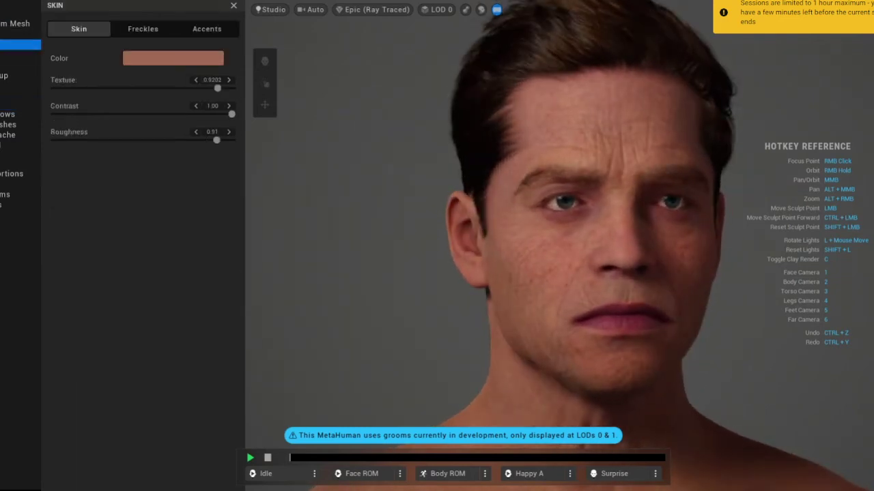
{"action": "left_click_drag", "start_coordinate": [217, 88], "coordinate": [193, 88]}
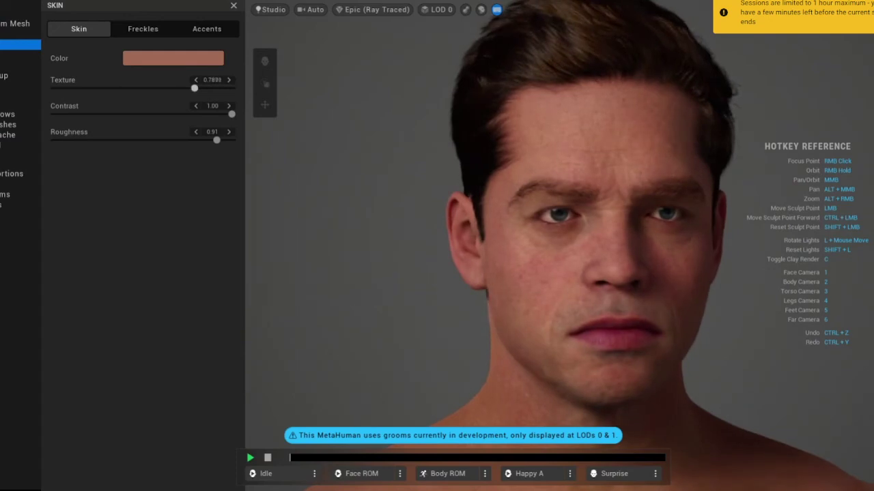
{"action": "mouse_move", "coordinate": [194, 88]}
{"action": "left_mouse_down"}
{"action": "mouse_move", "coordinate": [175, 88]}
{"action": "mouse_move", "coordinate": [189, 88]}
{"action": "left_mouse_up"}
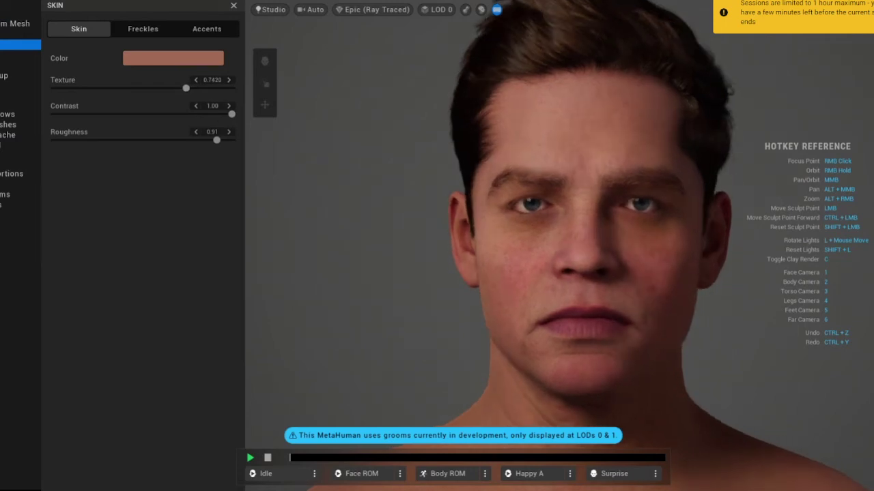
{"action": "left_click_drag", "start_coordinate": [190, 88], "coordinate": [191, 88]}
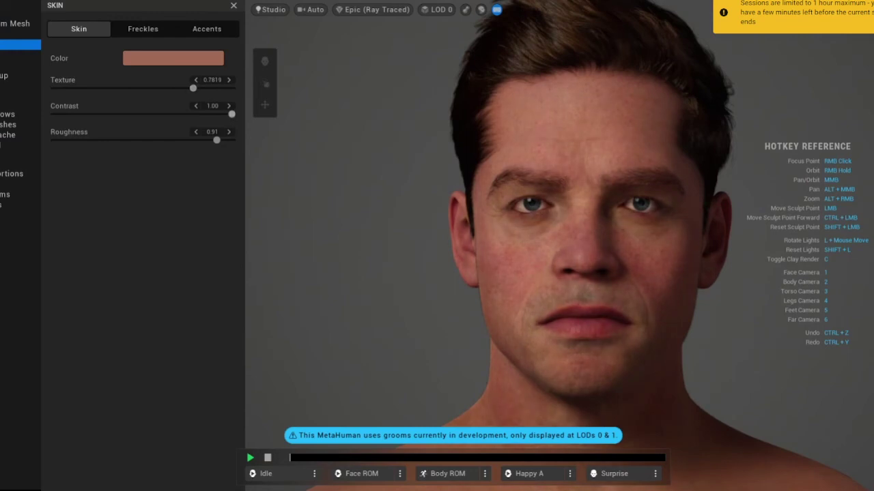
{"action": "left_click_drag", "start_coordinate": [231, 114], "coordinate": [135, 114]}
{"action": "left_click_drag", "start_coordinate": [193, 88], "coordinate": [190, 88]}
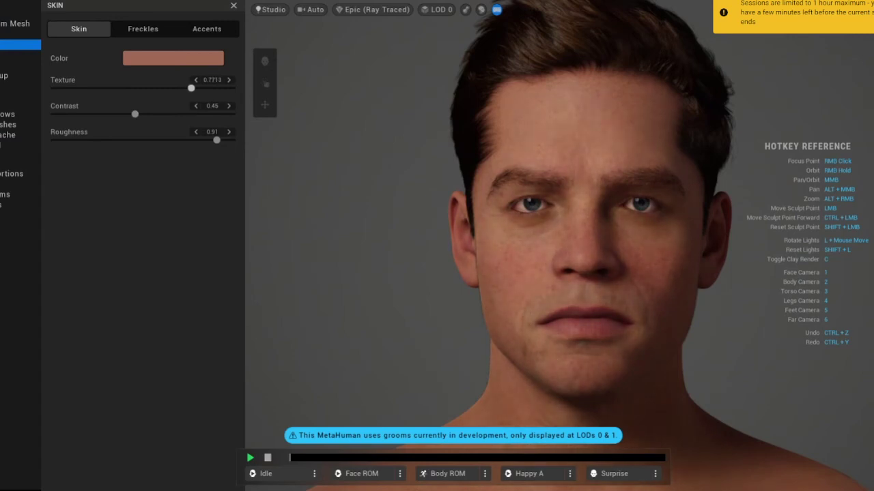
{"action": "left_click_drag", "start_coordinate": [135, 114], "coordinate": [128, 114]}
{"action": "right_click_drag", "start_coordinate": [587, 245], "coordinate": [655, 245]}
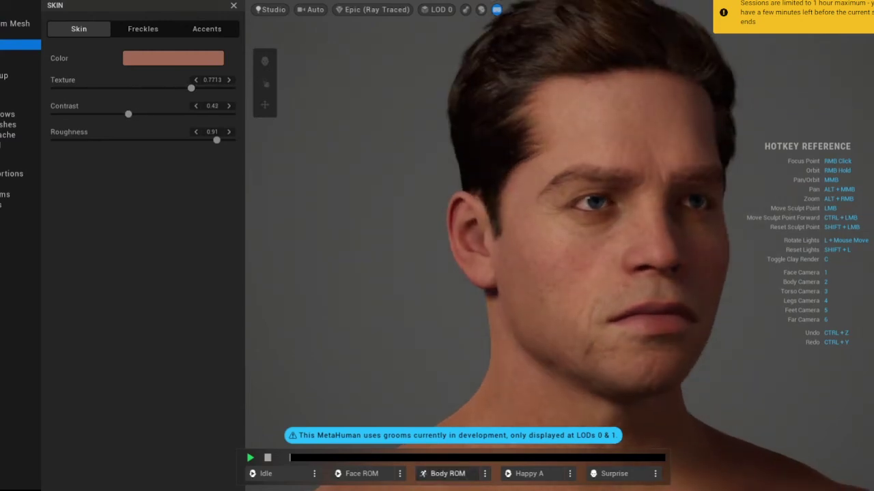
Preview the Body ROM animation, and replace it in its preview slot with the Face ROM loop.
{"action": "left_click", "coordinate": [447, 474]}
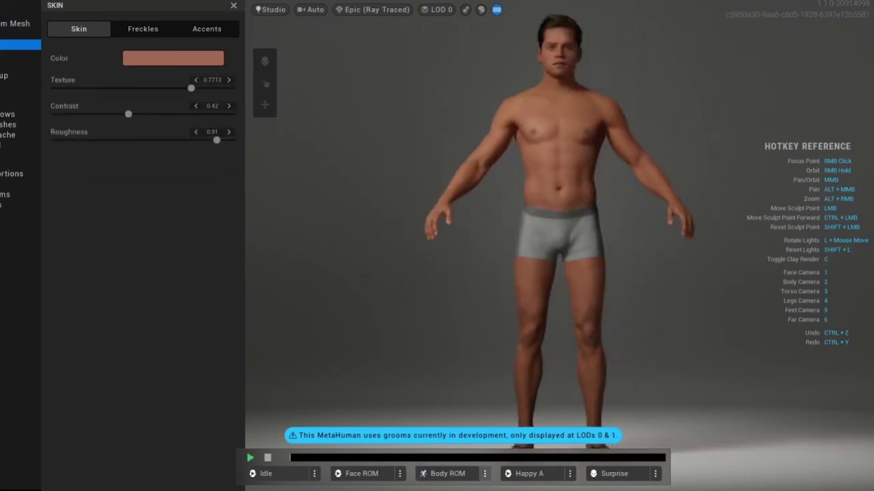
{"action": "left_click", "coordinate": [485, 473]}
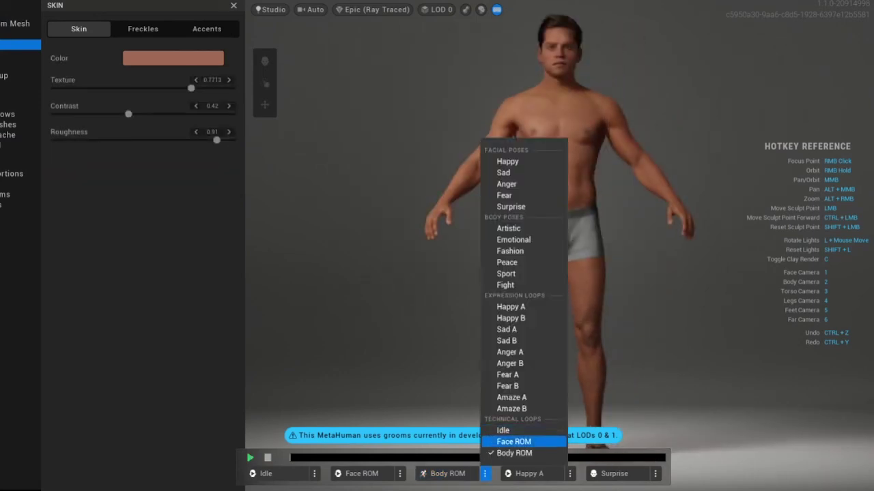
{"action": "left_click", "coordinate": [513, 441]}
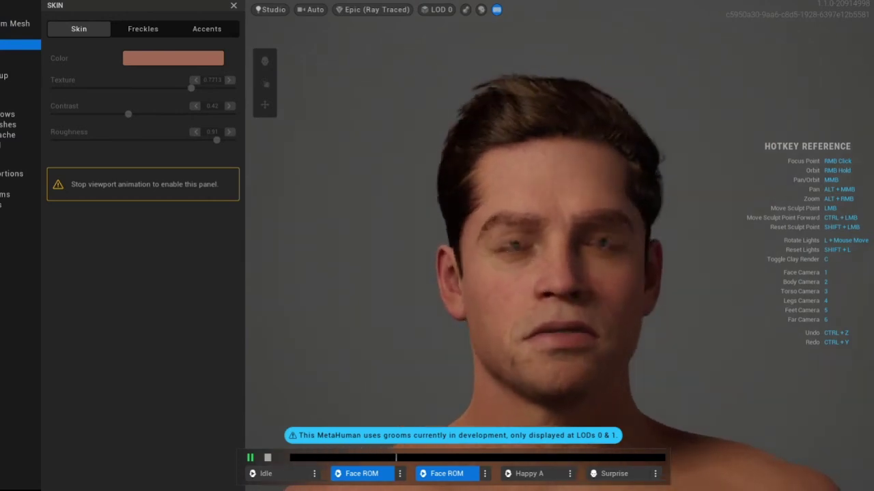
Preview the Anger and Surprise facial poses and the Fight body pose in the slot holding Happy A.
{"action": "left_click", "coordinate": [570, 474]}
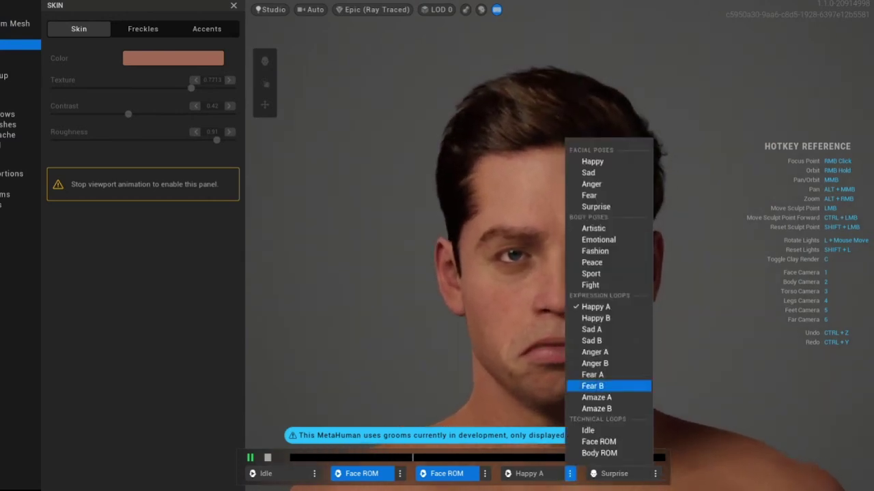
{"action": "left_click", "coordinate": [591, 184]}
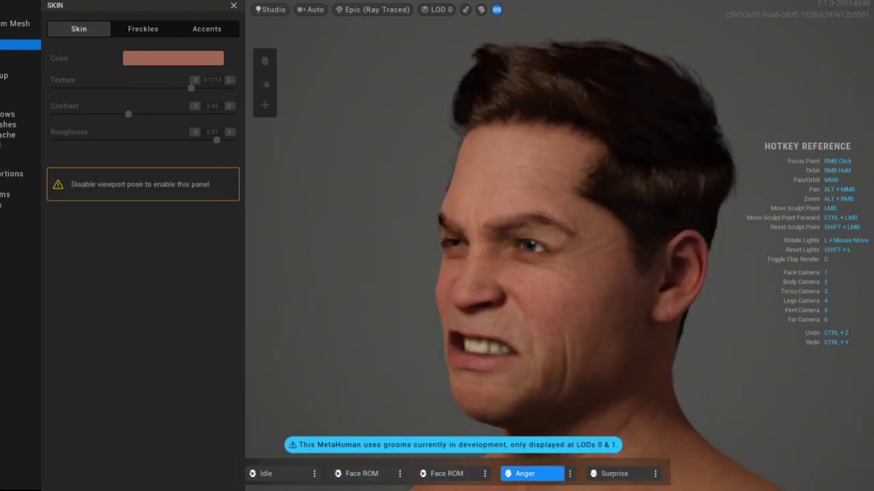
{"action": "left_click", "coordinate": [569, 474]}
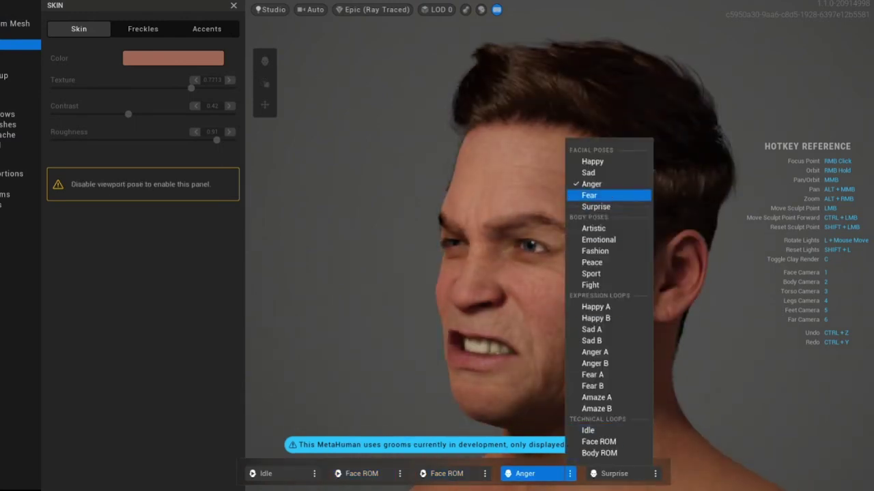
{"action": "left_click", "coordinate": [595, 206]}
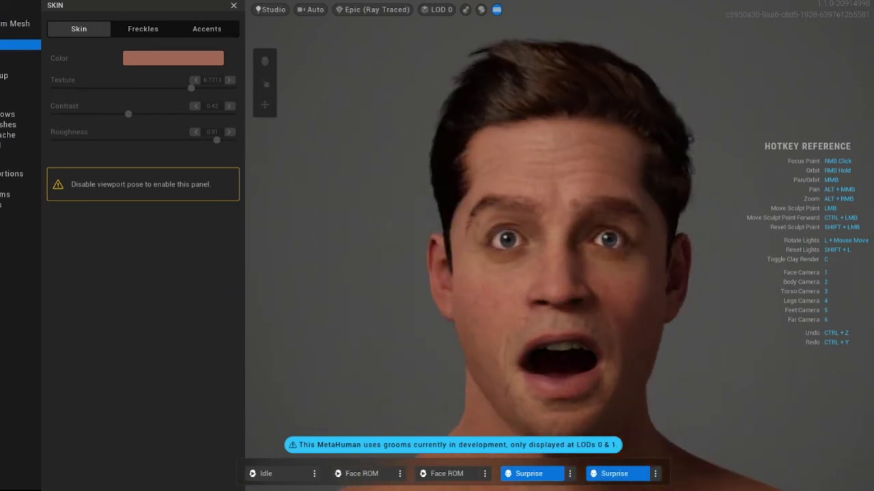
{"action": "left_click", "coordinate": [569, 473]}
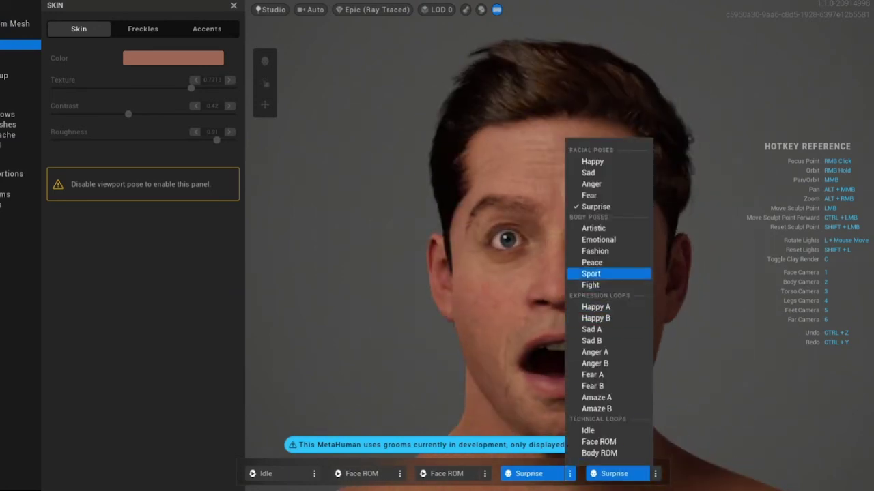
{"action": "left_click", "coordinate": [591, 285]}
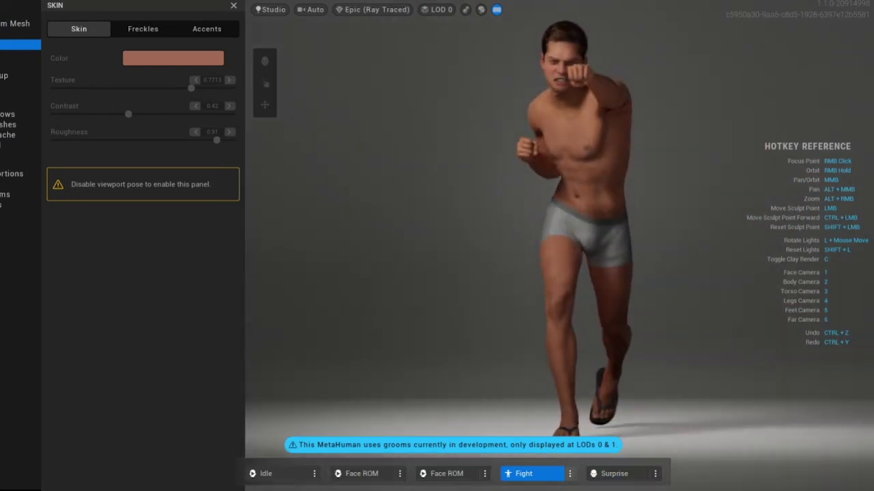
Preview the Anger A and Anger B expression loops in place of the Fight pose.
{"action": "left_click", "coordinate": [570, 473]}
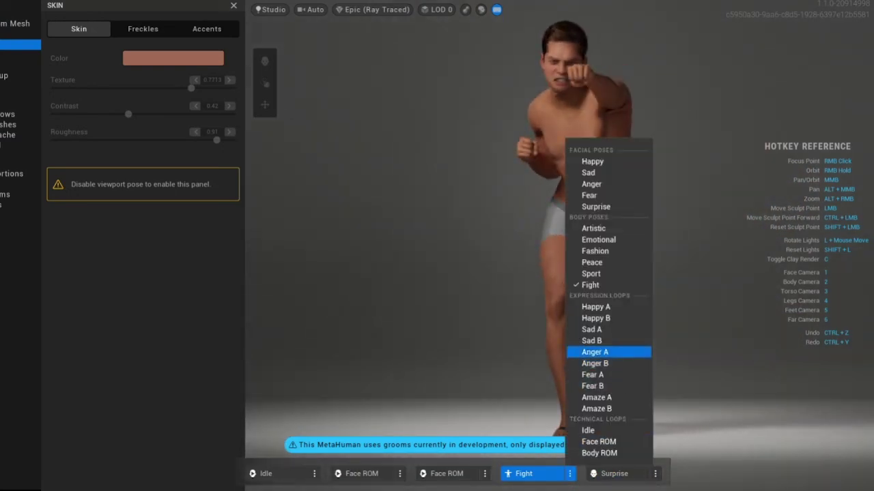
{"action": "left_click", "coordinate": [594, 352]}
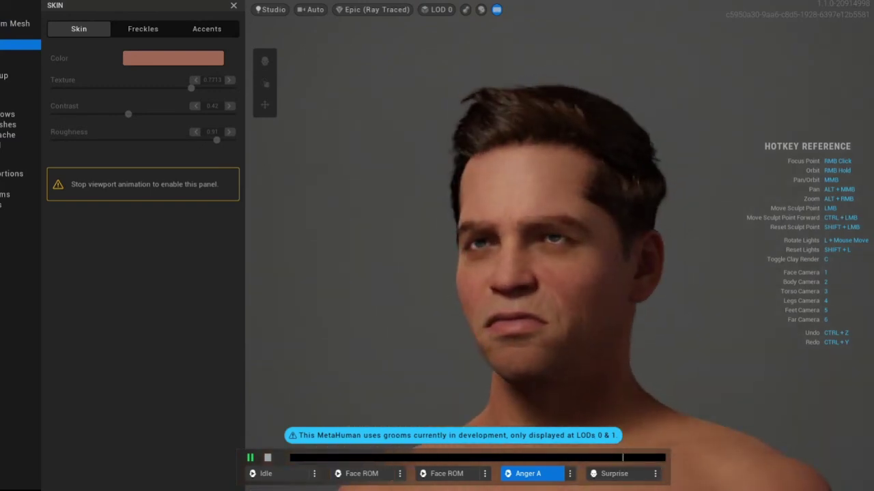
{"action": "left_click", "coordinate": [569, 474]}
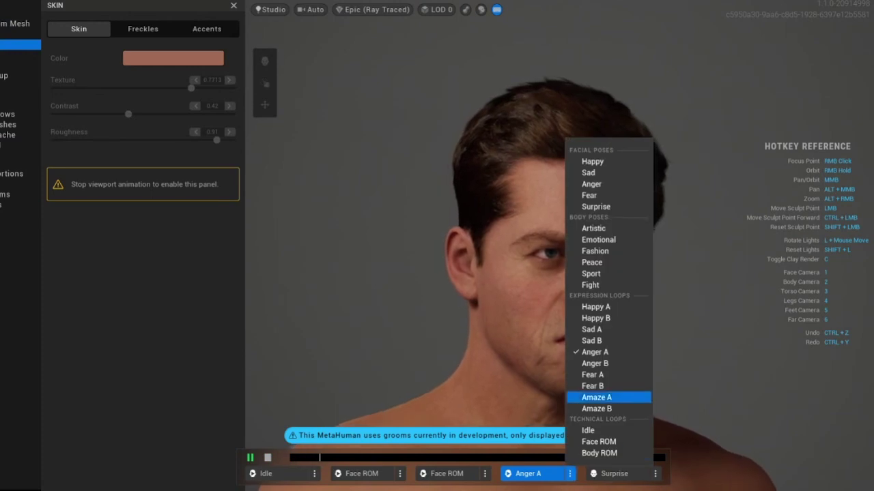
{"action": "left_click", "coordinate": [597, 363]}
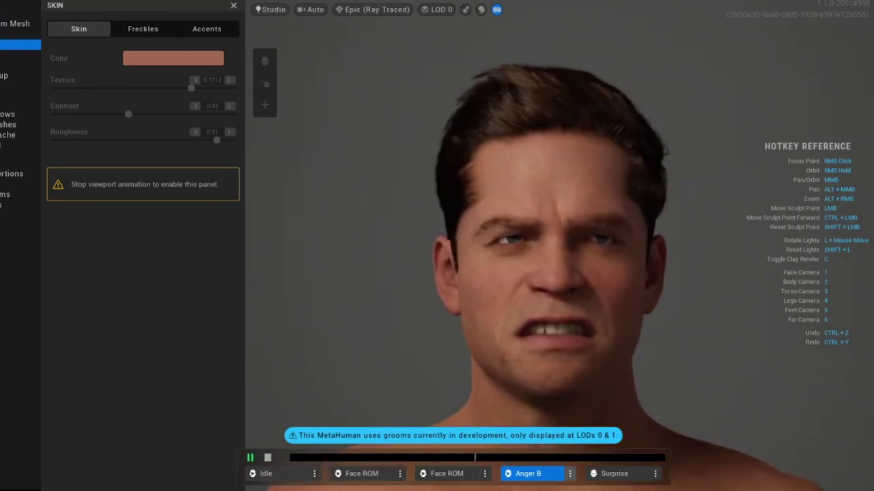
Replace the Anger B loop with the Idle loop, and stop the viewport animation.
{"action": "left_click", "coordinate": [569, 474]}
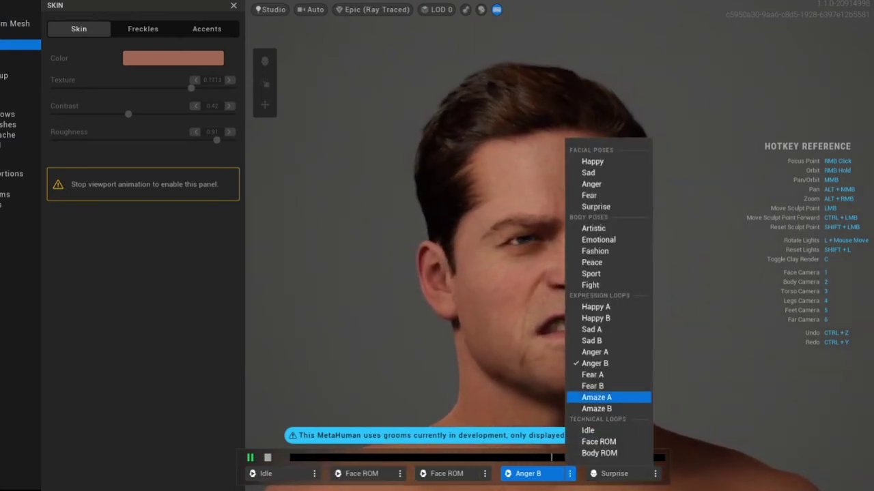
{"action": "left_click", "coordinate": [587, 430]}
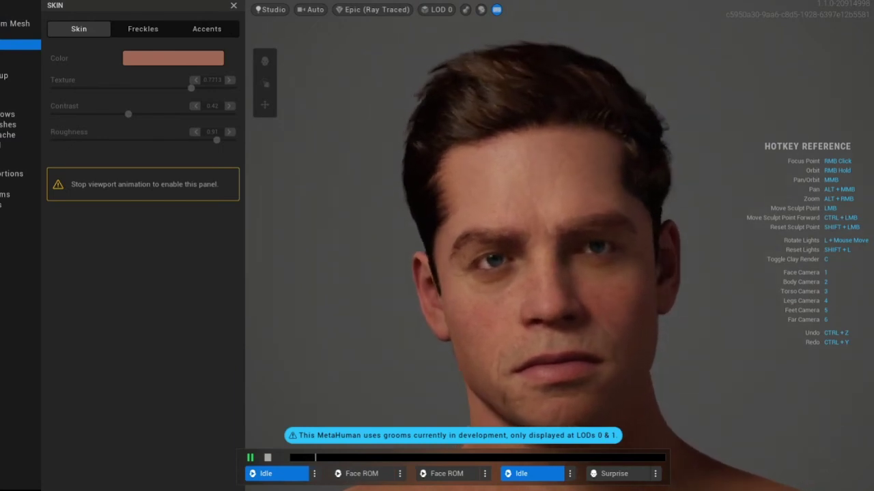
{"action": "left_click", "coordinate": [267, 457]}
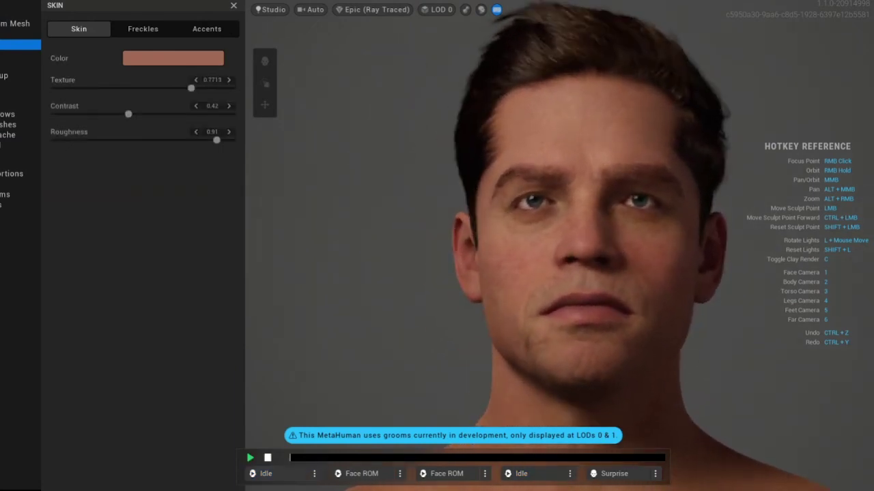